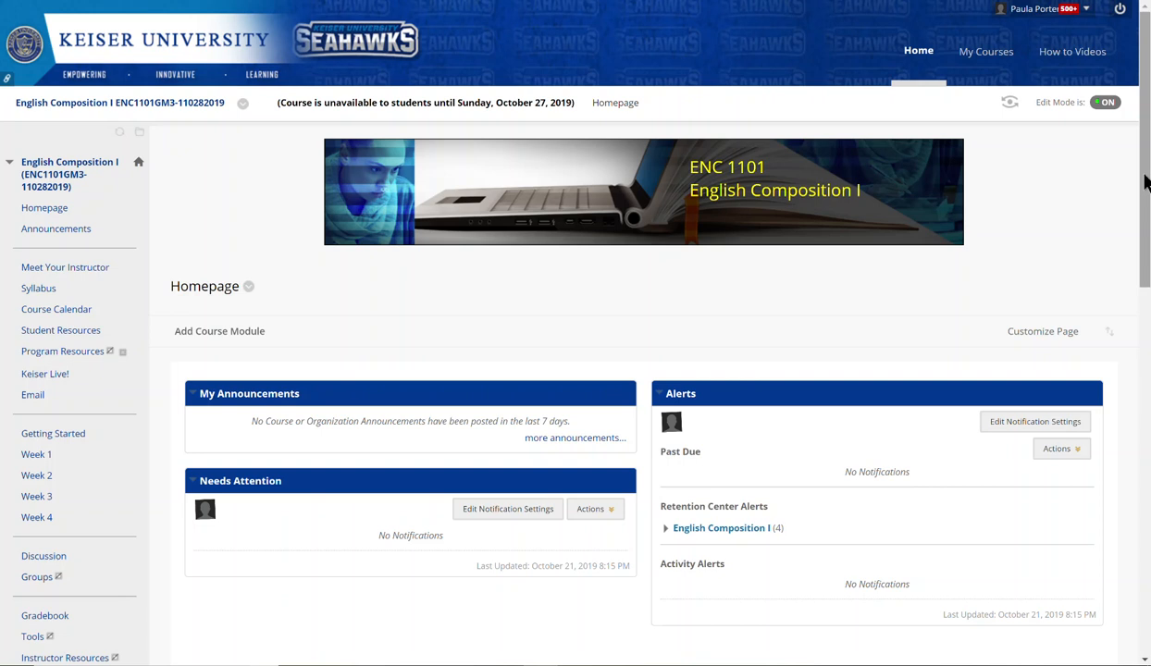
Step: Open the course's rubrics list and open the "Universal Discussion Rubric - May, 2015" for editing
left_click_drag(1145, 183, 1145, 480)
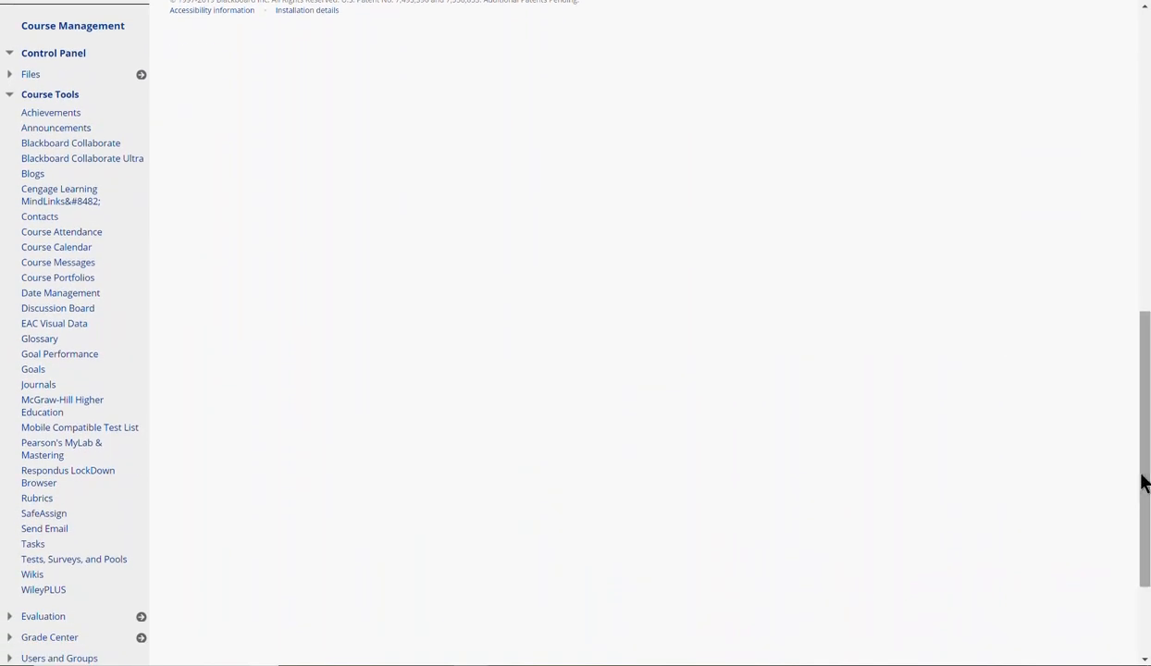
left_click(36, 499)
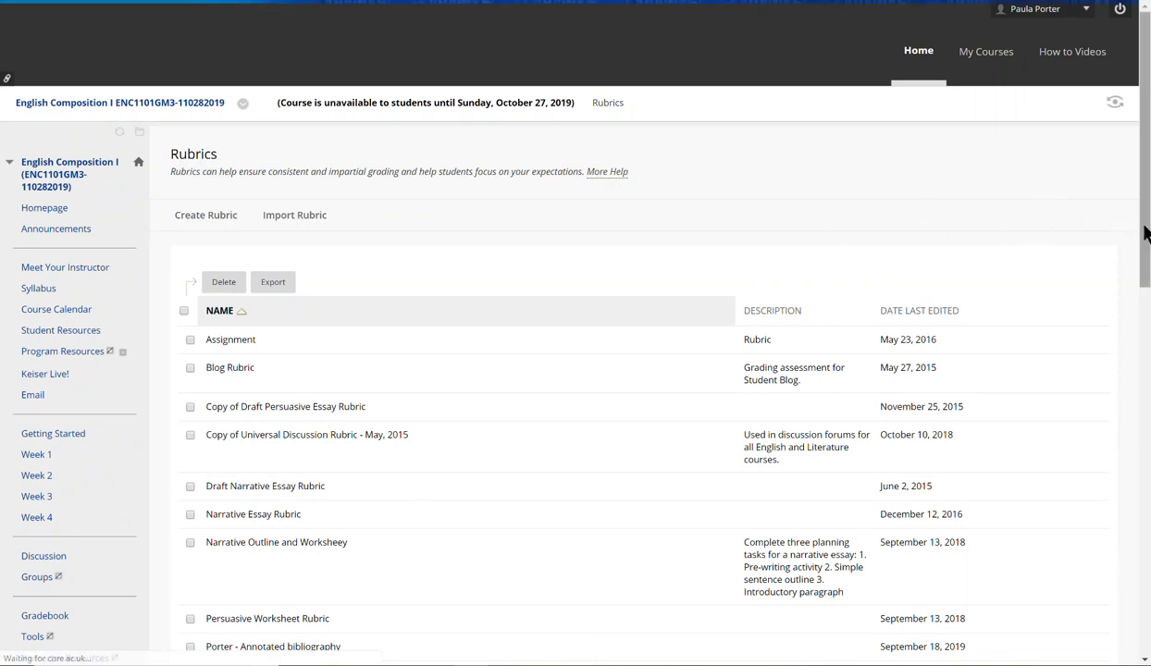
left_click_drag(1147, 234, 1146, 374)
left_click(421, 500)
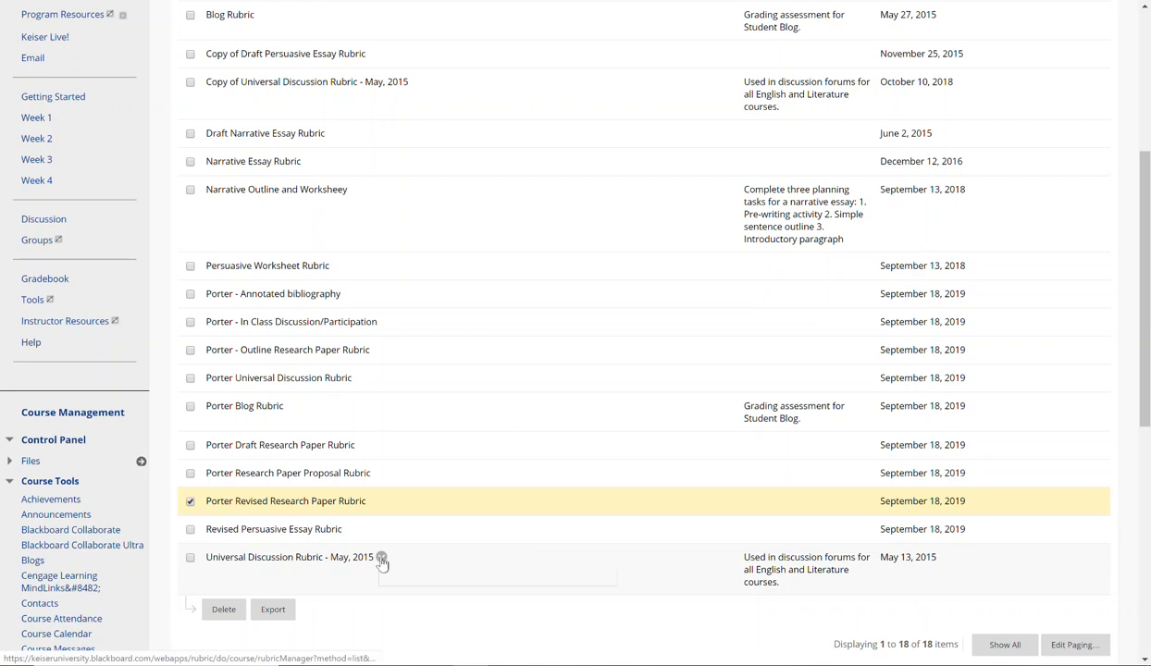
left_click(380, 557)
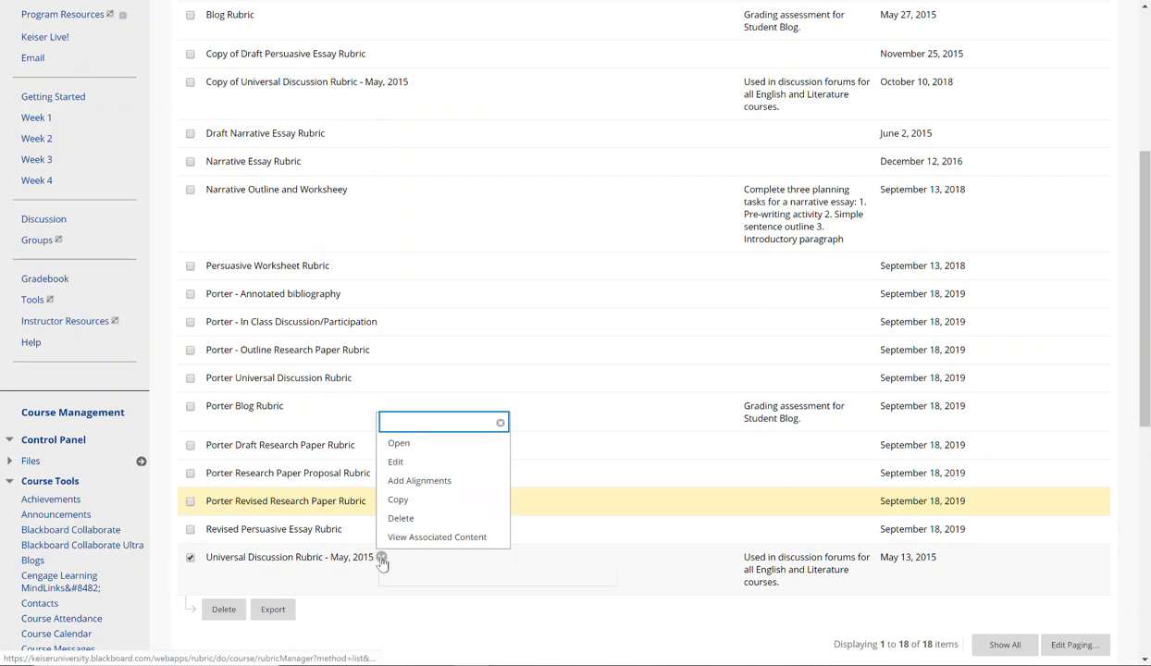
left_click(397, 462)
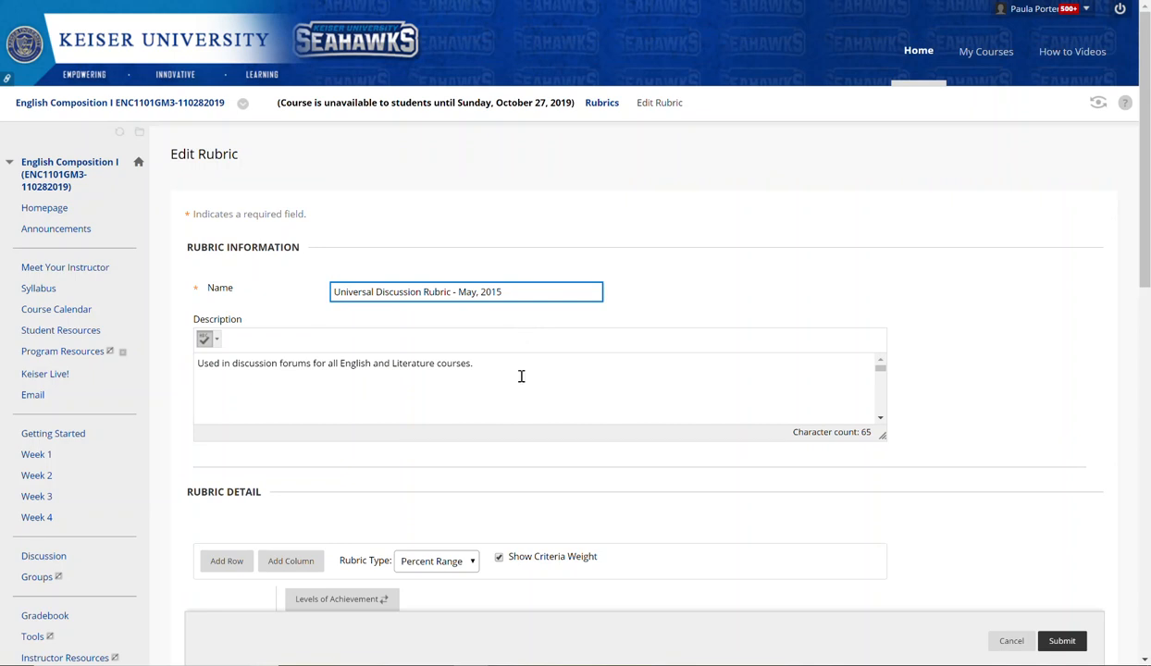
Step: Set the lower percent of the Initial Post criterion's Approaches Standard level to 65.00
scroll(517, 378, "down", 3)
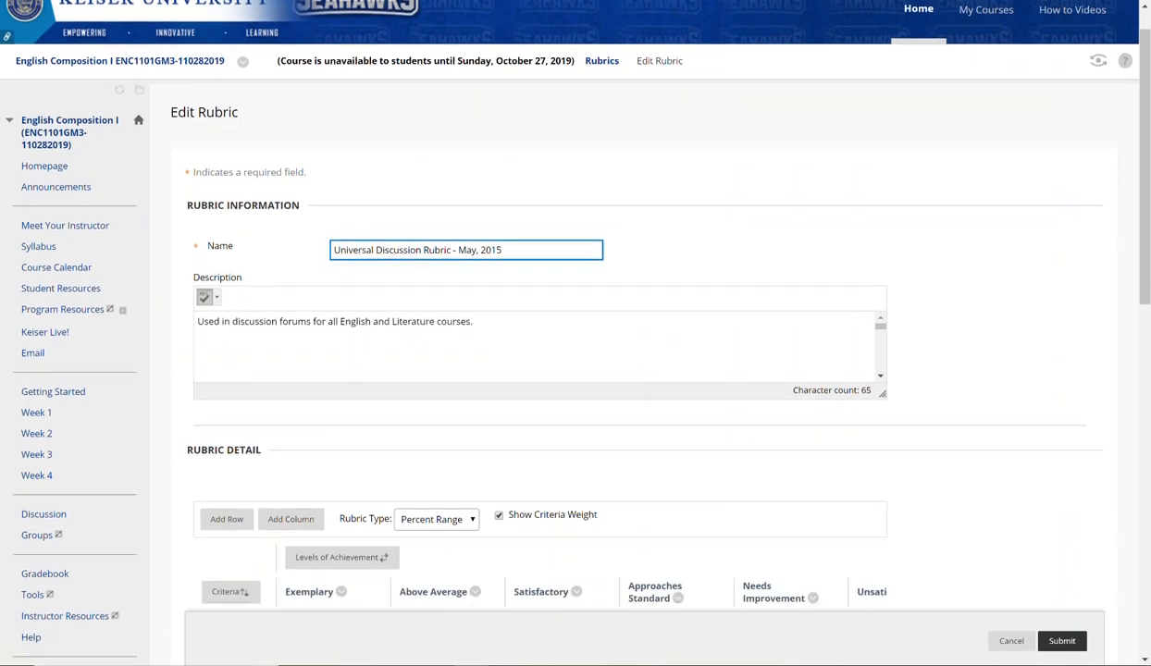
scroll(516, 378, "down", 3)
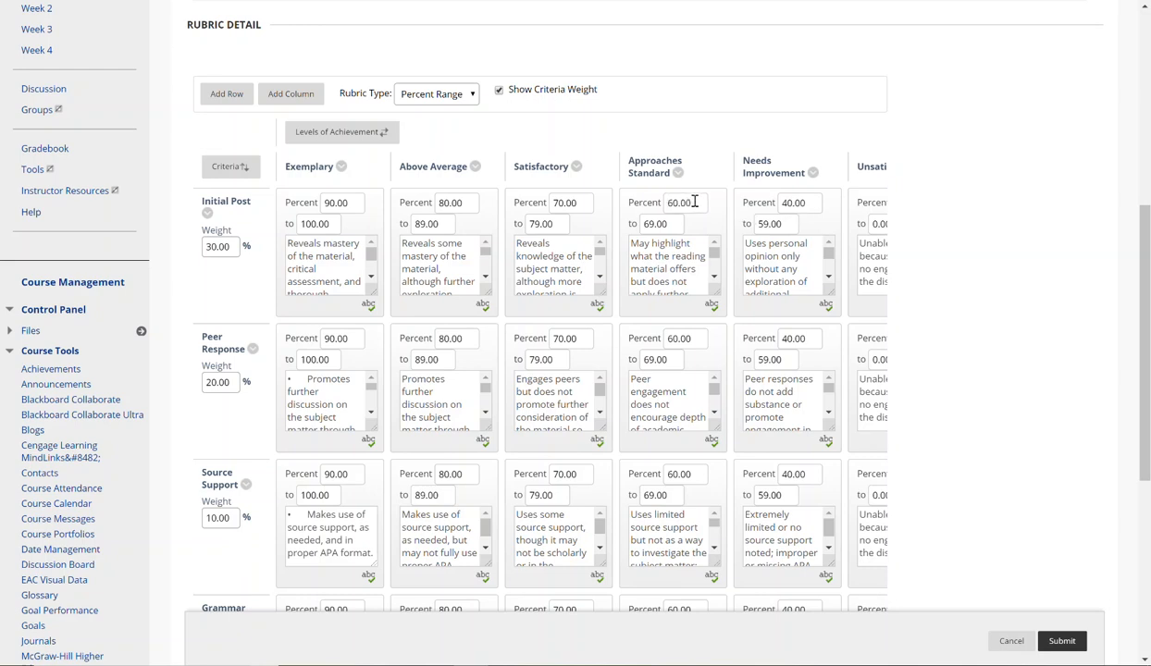
left_click_drag(694, 202, 667, 205)
type("65")
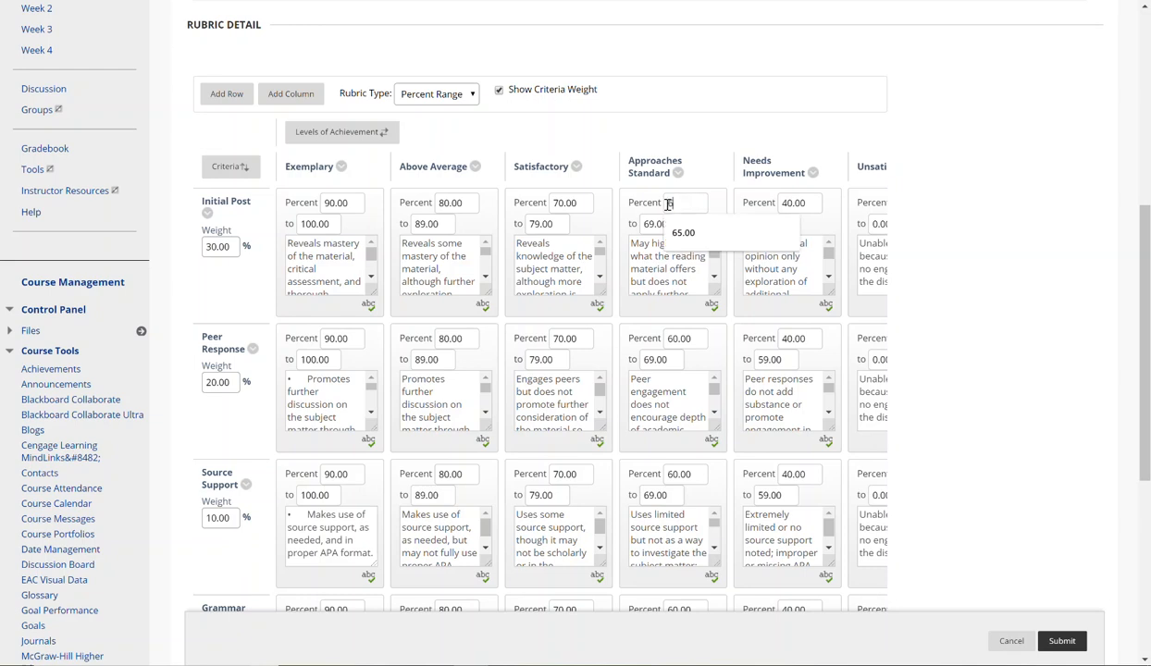
type(".00")
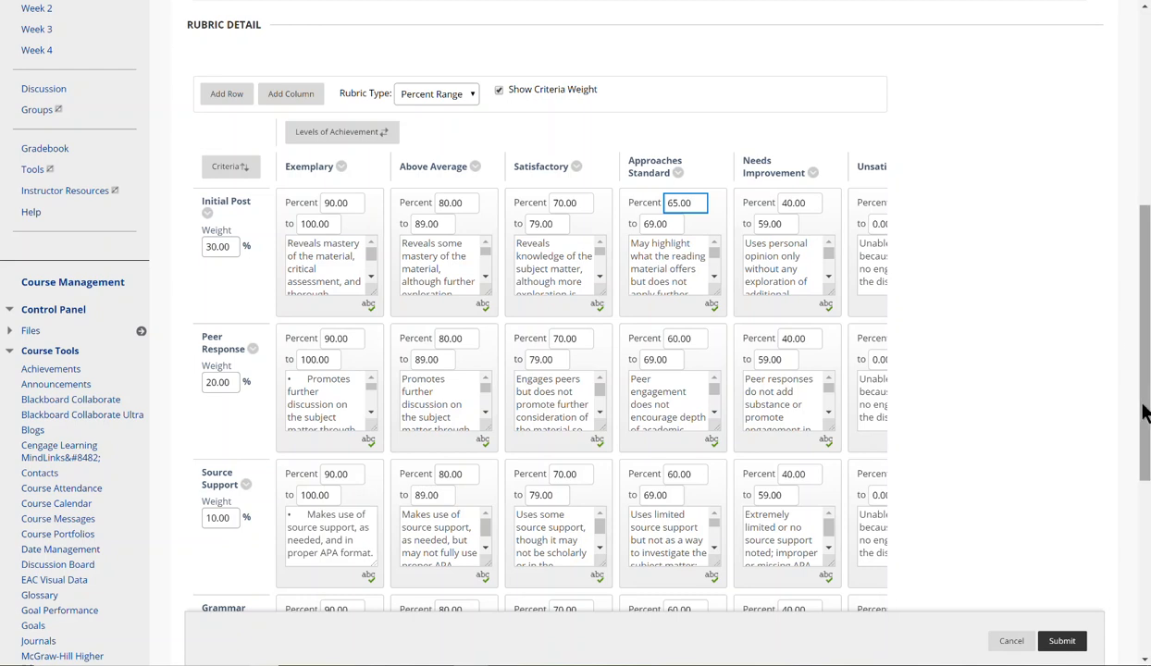
Step: Examine the remaining criteria and the Unsatisfactory level across the rubric grid, and view the options of the Exemplary column
left_click_drag(1145, 426, 1137, 611)
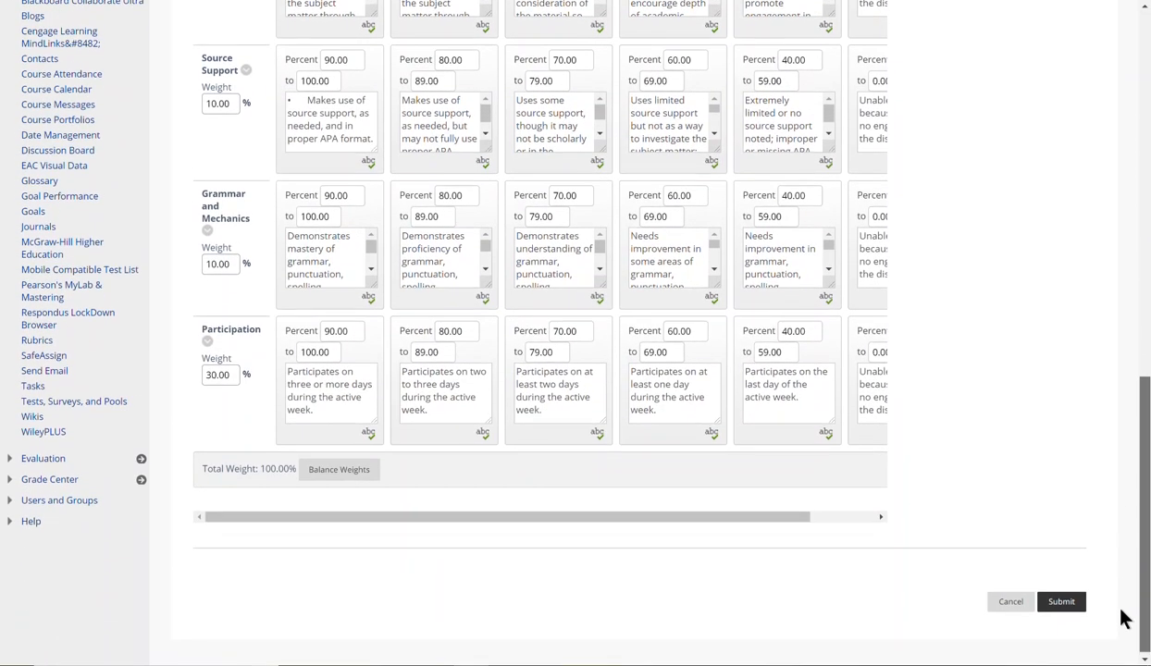
left_click_drag(789, 515, 919, 534)
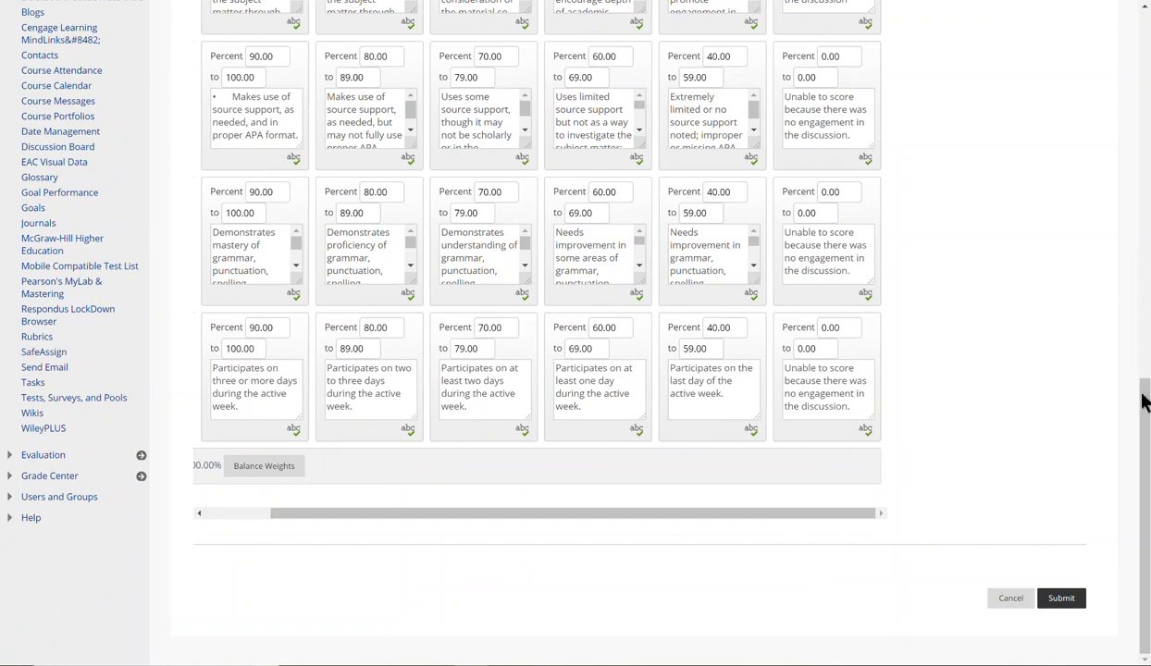
left_click_drag(1146, 398, 1143, 232)
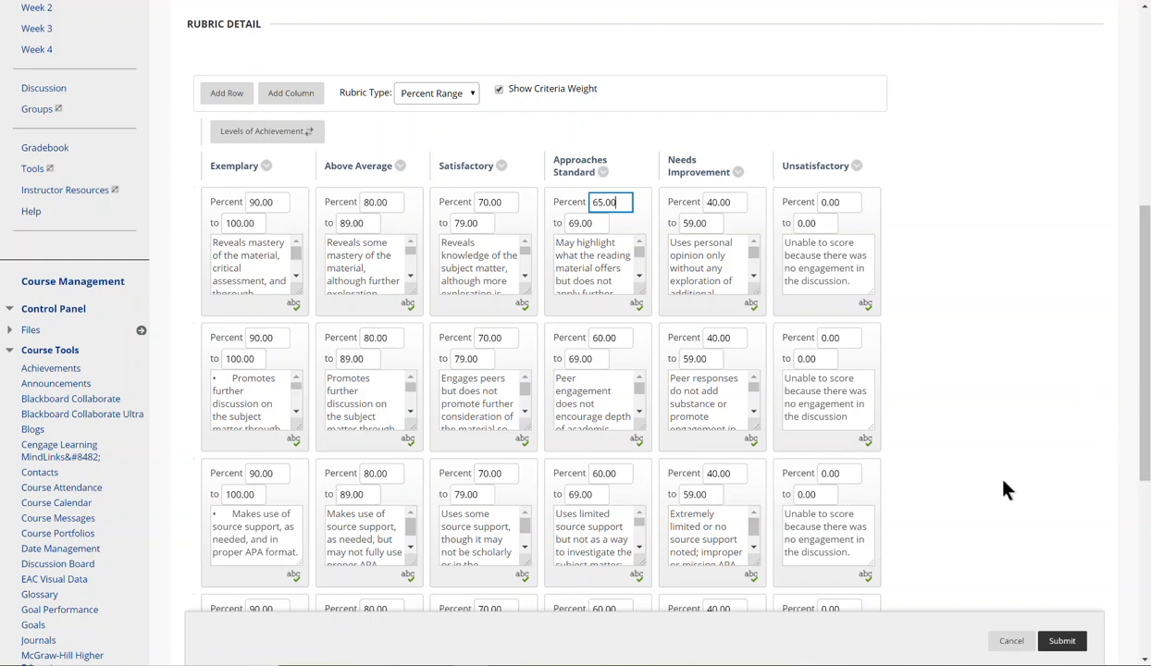
left_click_drag(1145, 350, 1122, 524)
left_click_drag(763, 515, 489, 537)
left_click_drag(1145, 437, 1148, 335)
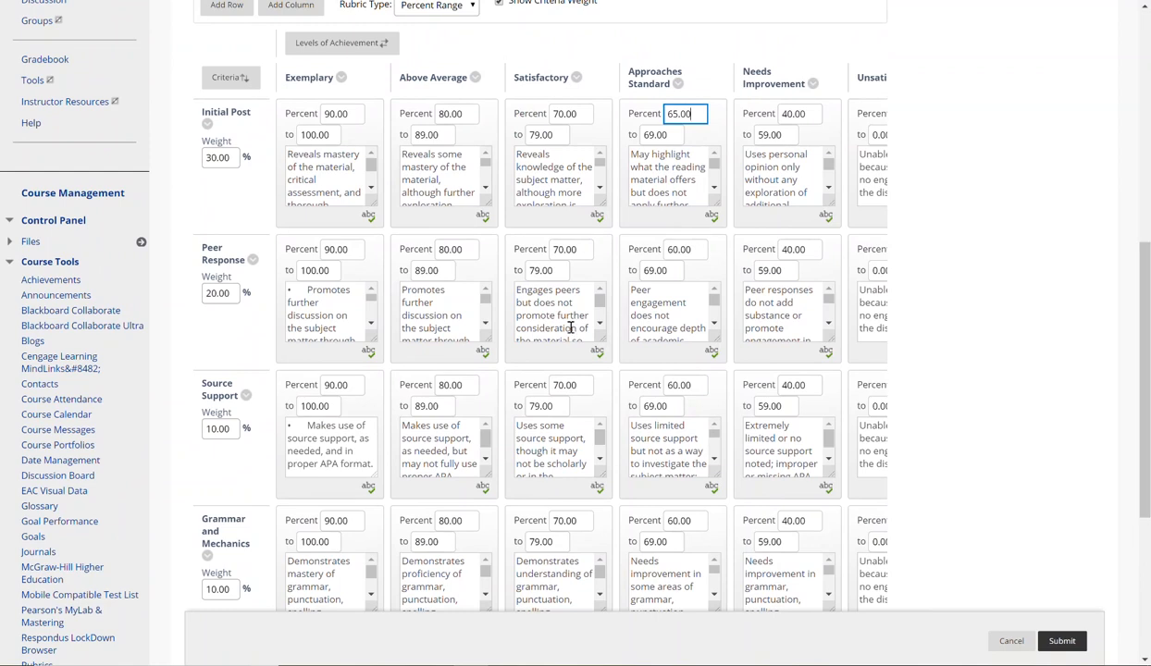
left_click(341, 78)
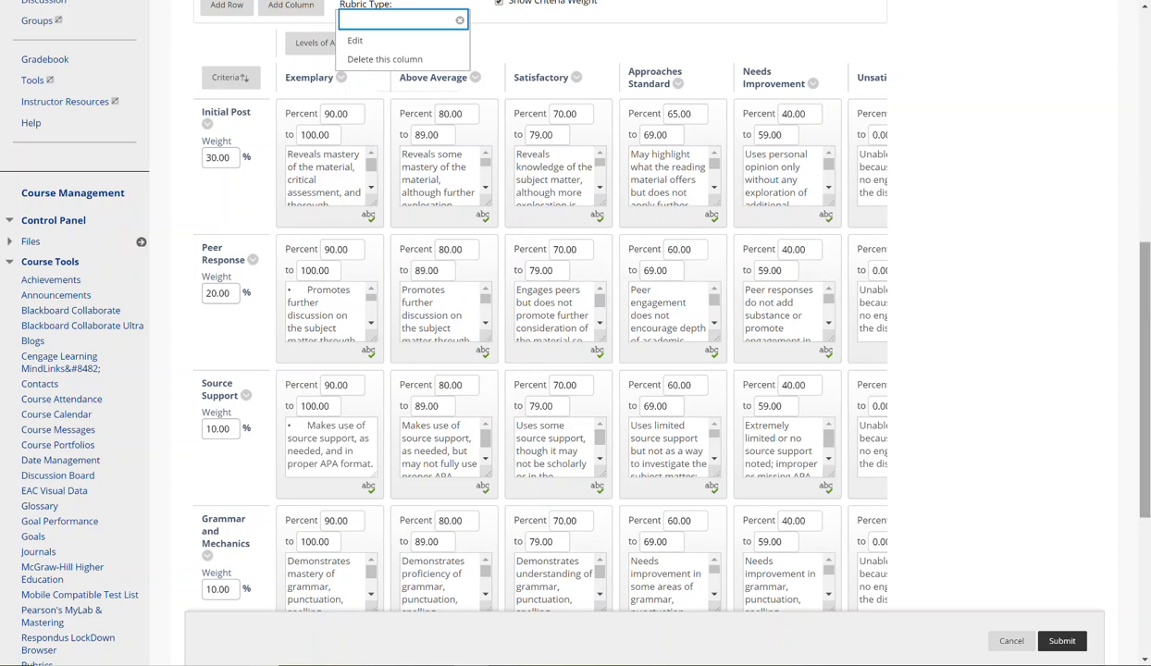
Step: Set the weight of Grammar and Mechanics to 30.00% and the weight of Participation to 10.00%
left_click_drag(1144, 308, 1146, 341)
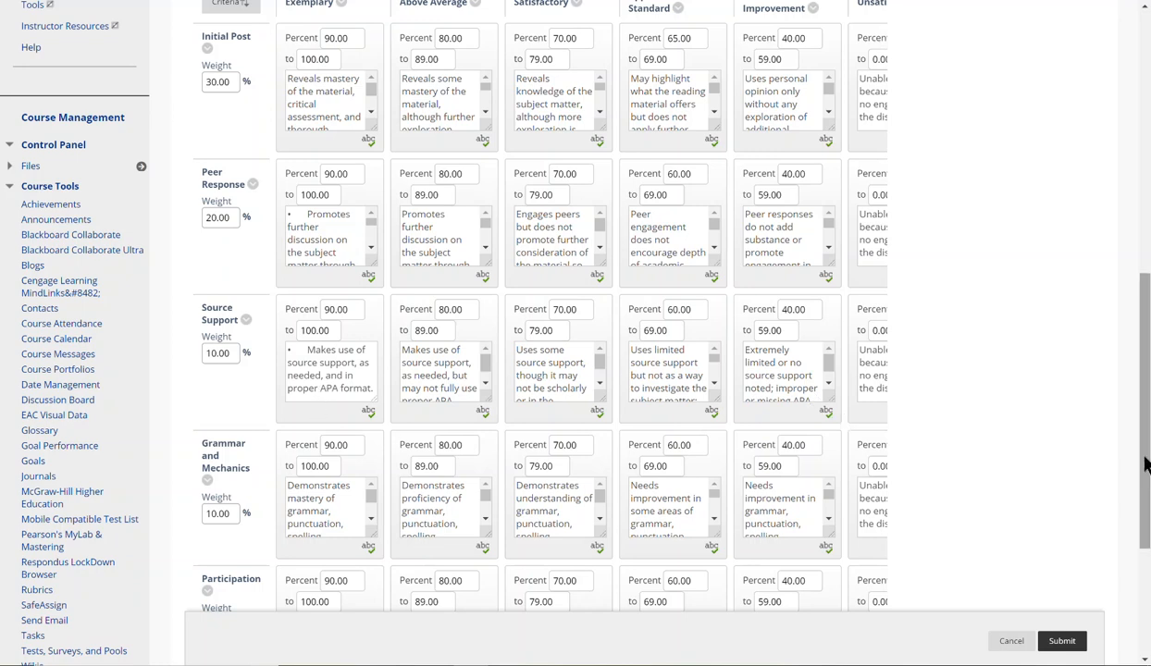
left_click_drag(1145, 467, 1137, 534)
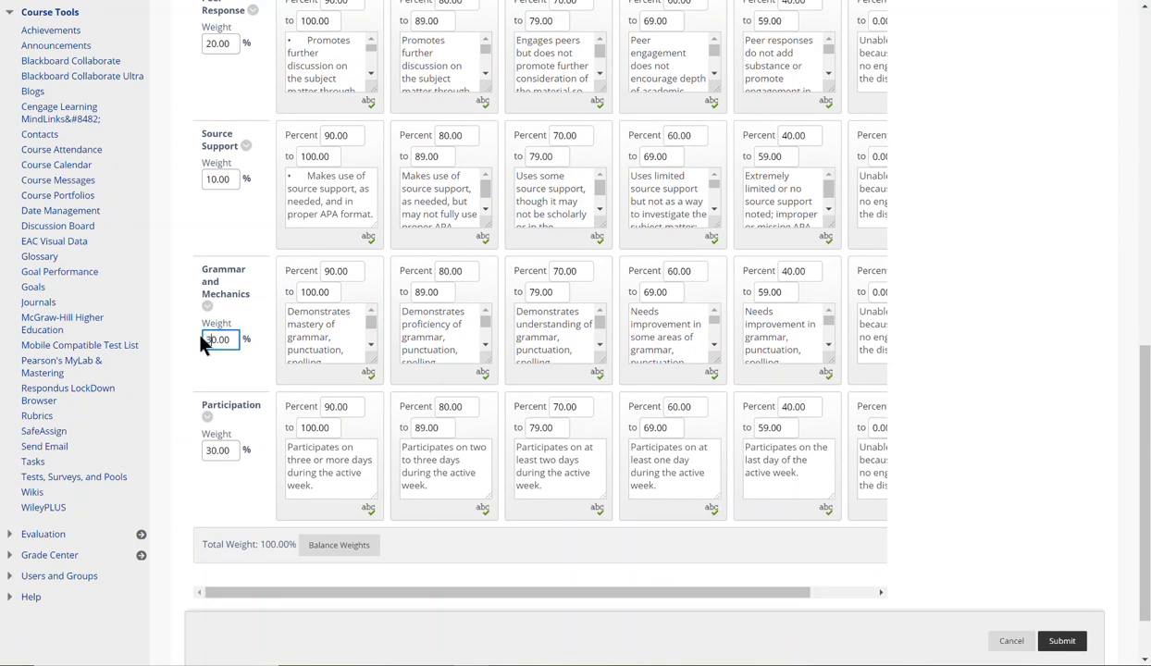
left_click(208, 451)
left_click_drag(211, 451, 207, 450)
type("1")
left_click(207, 450)
Step: Read the Exemplary descriptions for Initial Post and Grammar and Mechanics, plus the latter's Above Average description, and review the rest of the grid
left_click_drag(1146, 499, 1146, 315)
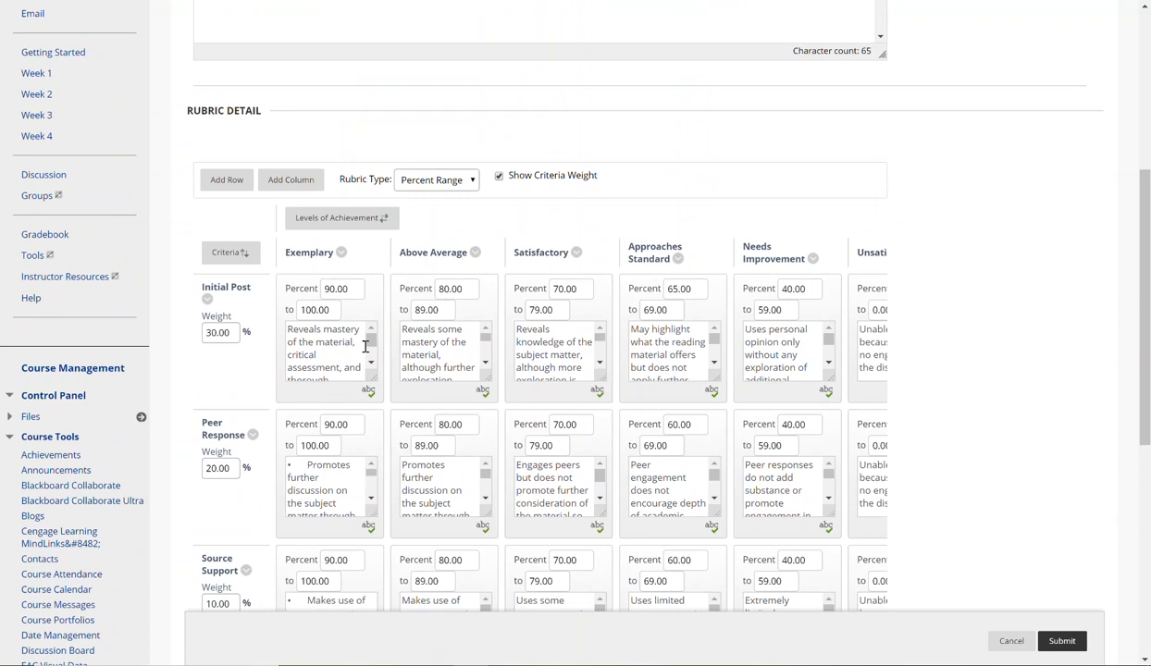
left_click_drag(372, 347, 374, 360)
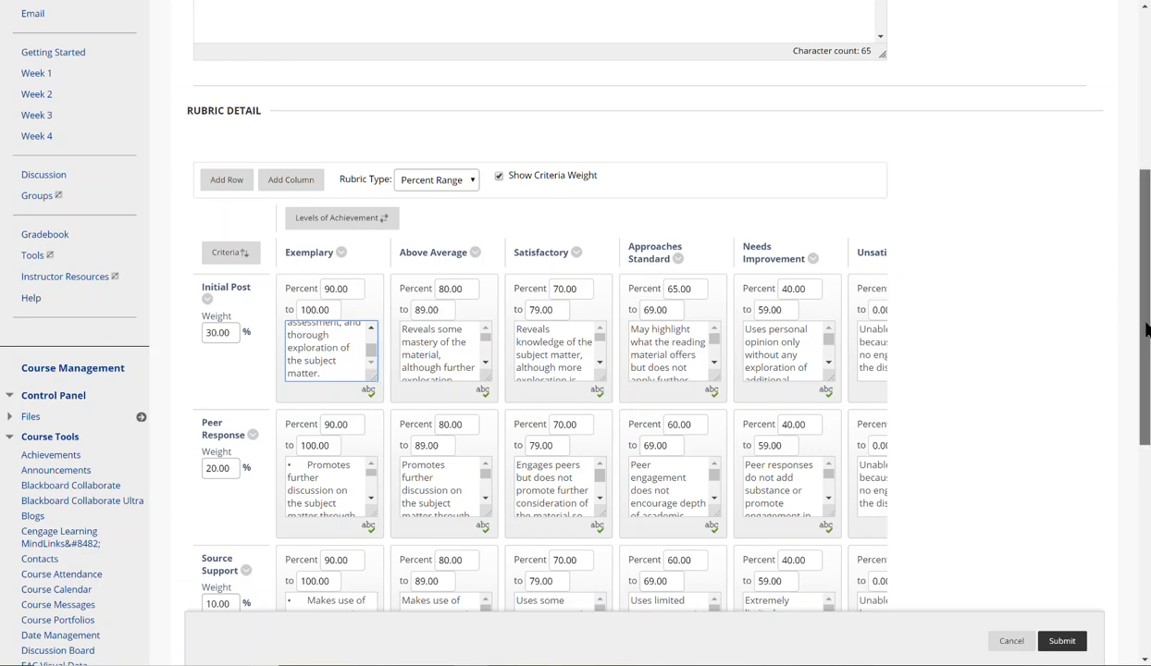
scroll(1146, 328, "down", 5)
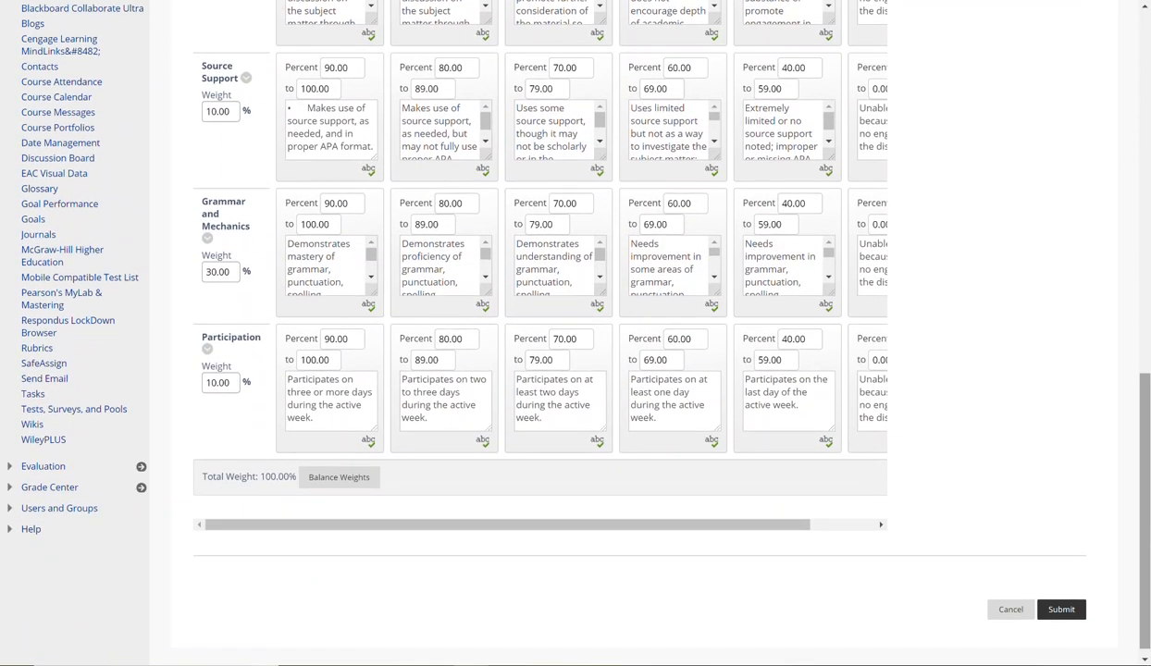
left_click(371, 254)
left_click_drag(374, 258, 374, 275)
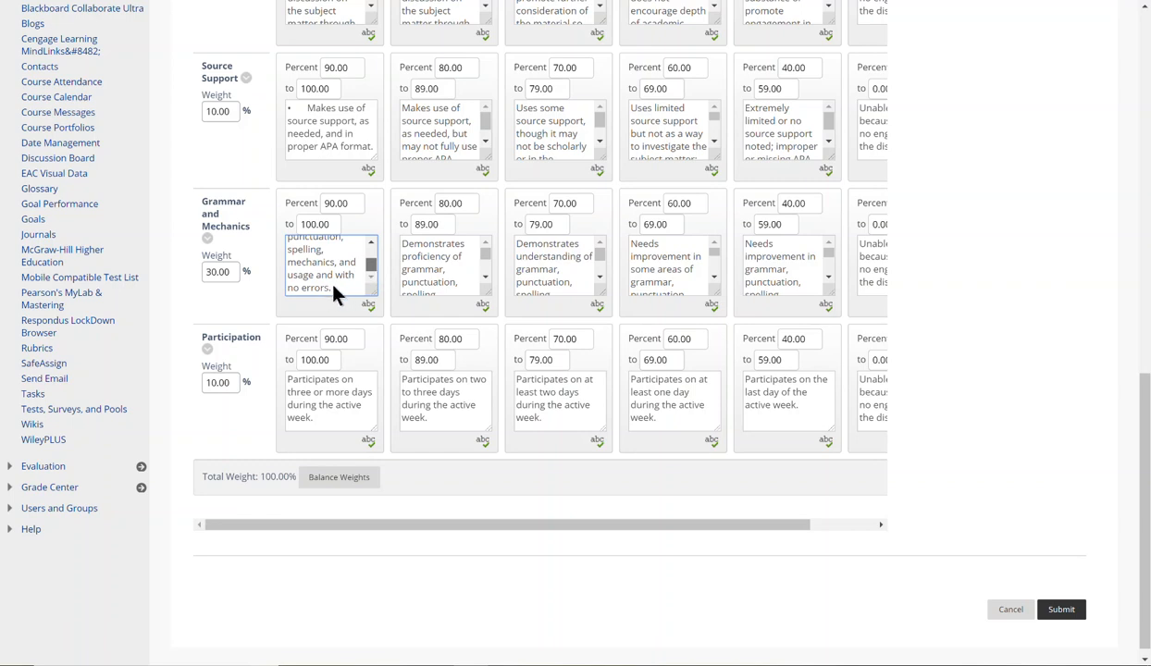
left_click(485, 252)
left_click_drag(487, 253, 486, 271)
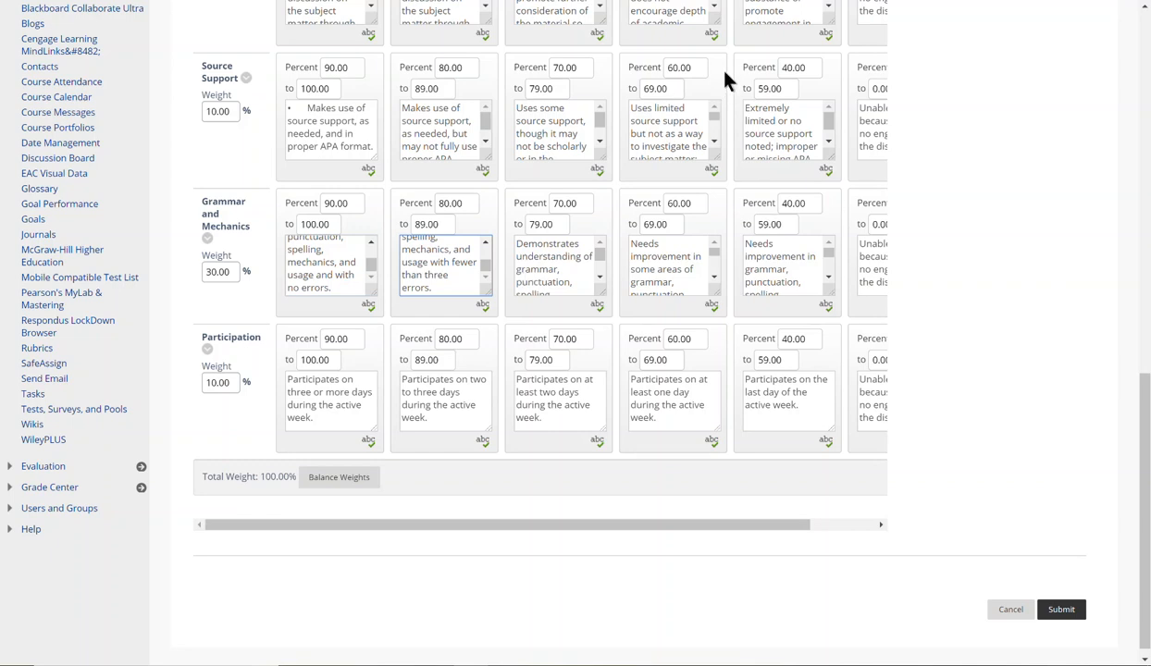
left_click(689, 70)
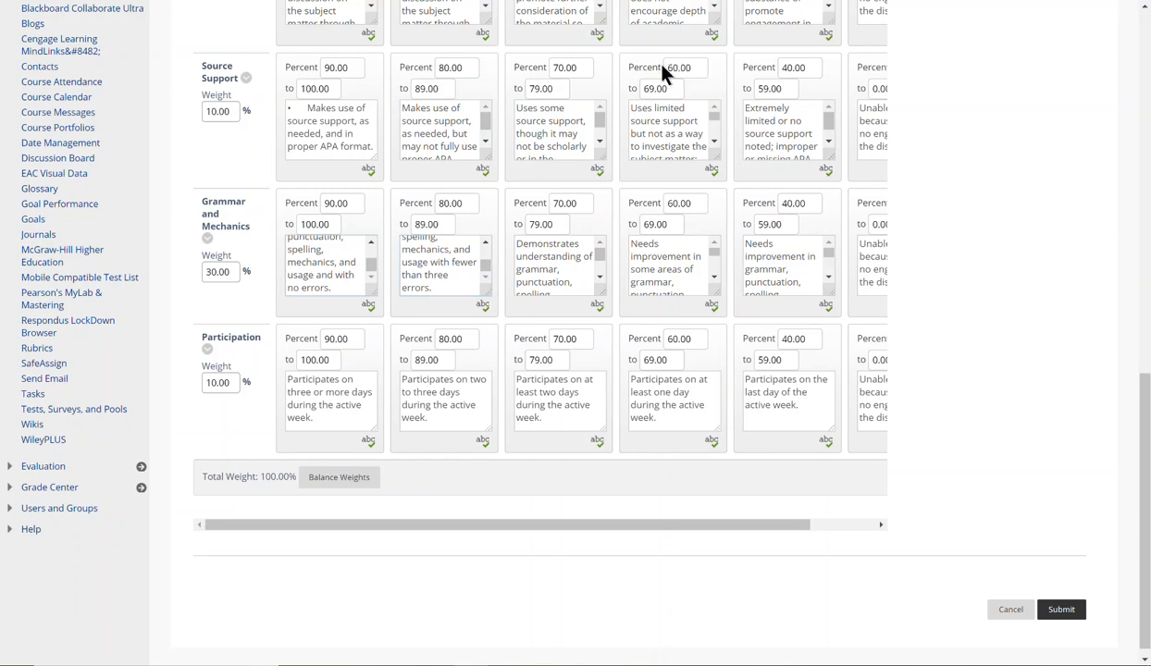
left_click_drag(1147, 444, 1147, 166)
left_click_drag(1145, 259, 1144, 407)
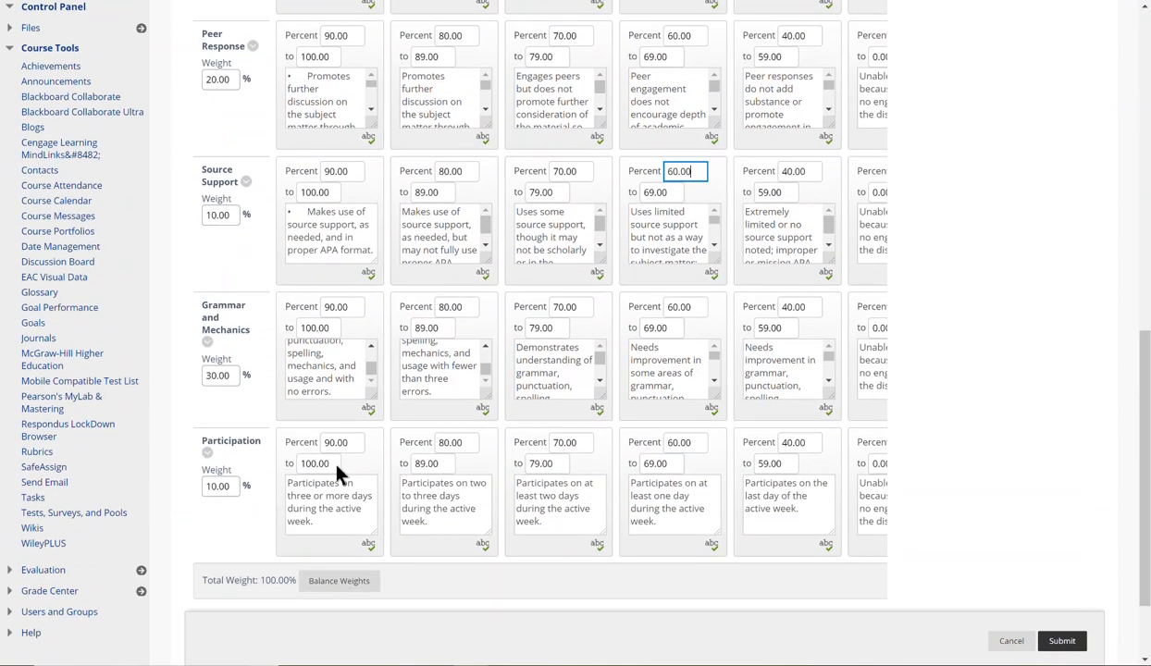
Step: Return to the rubrics list and start a new rubric named "Test Rubric 2019"
left_click(32, 454)
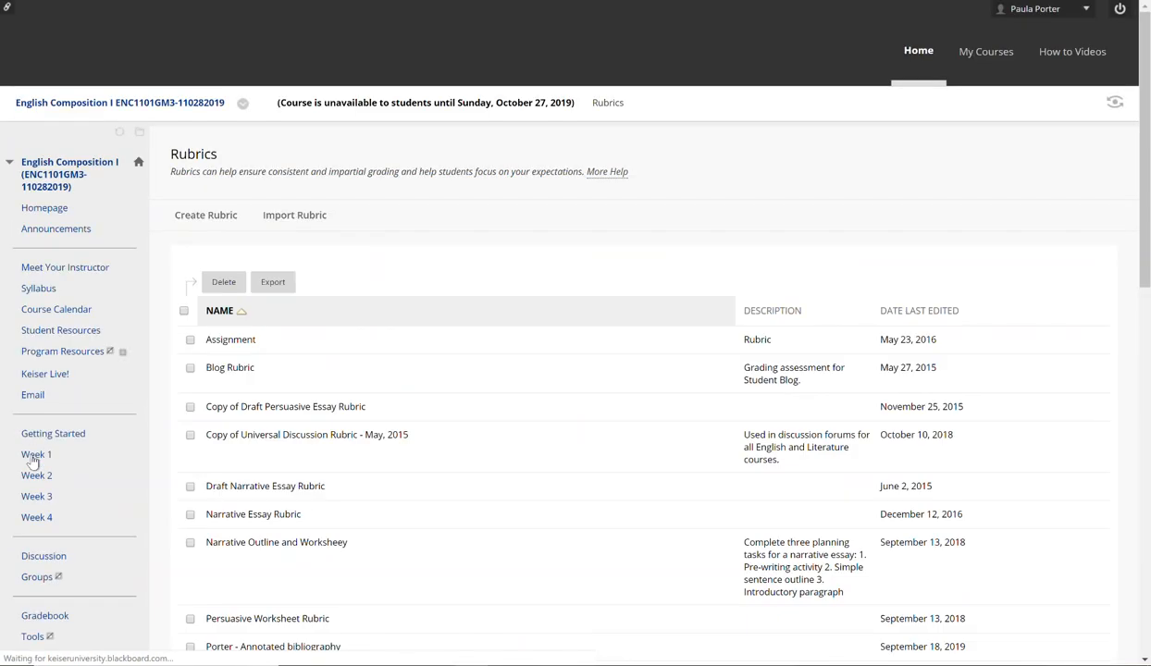
left_click(201, 217)
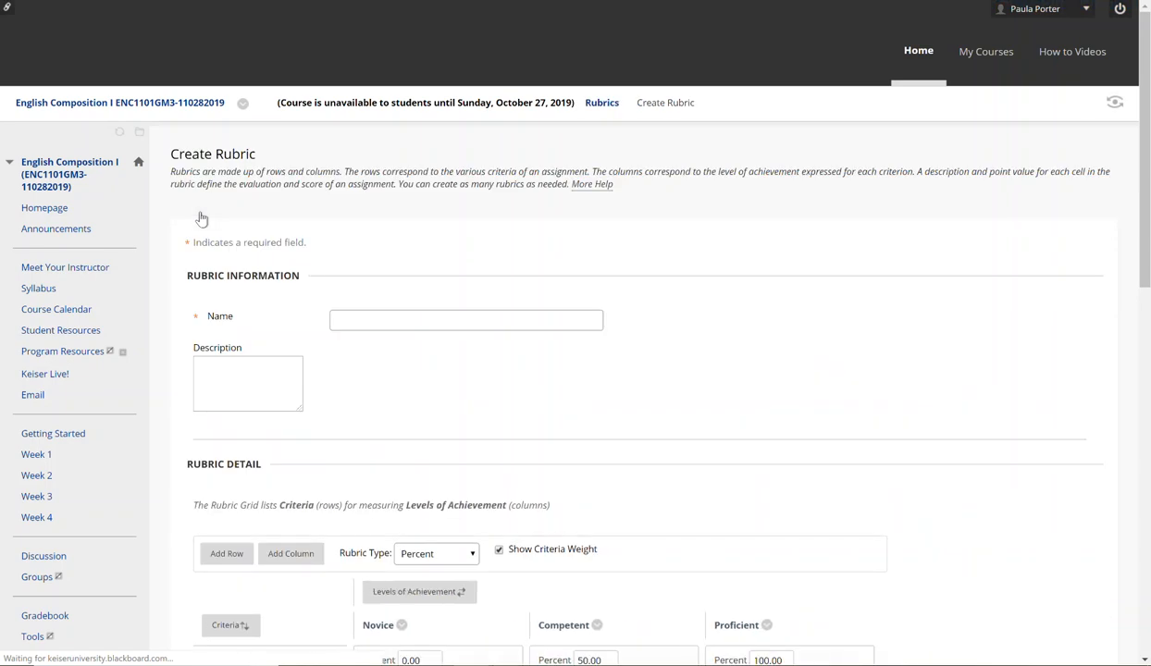
left_click(344, 320)
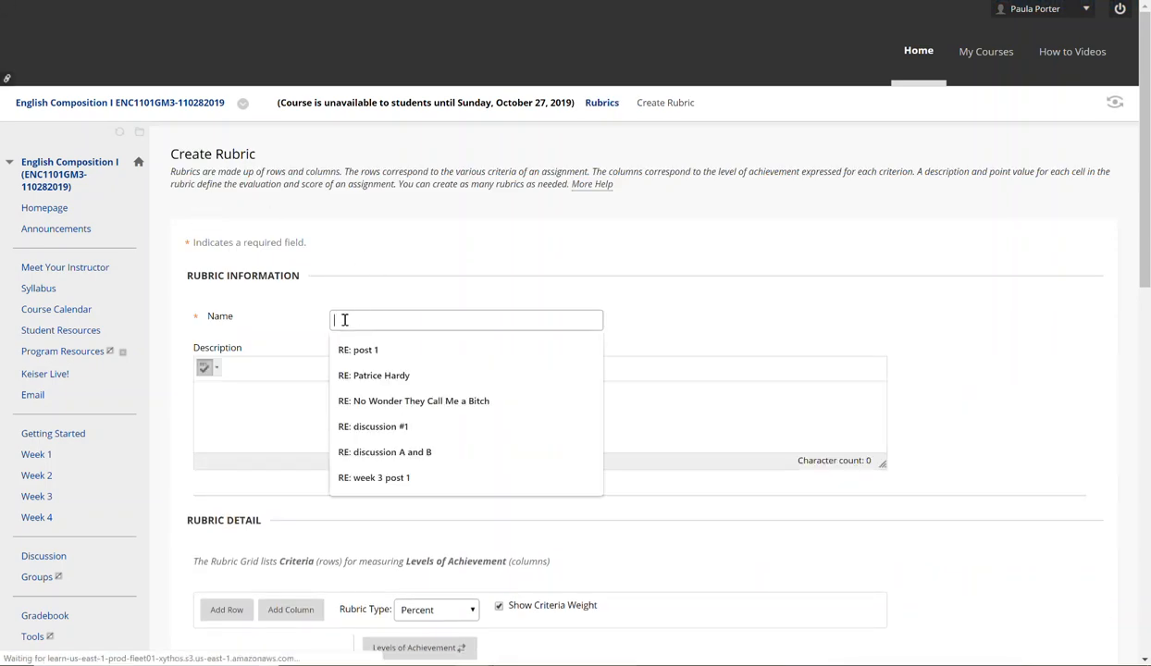
type("Te")
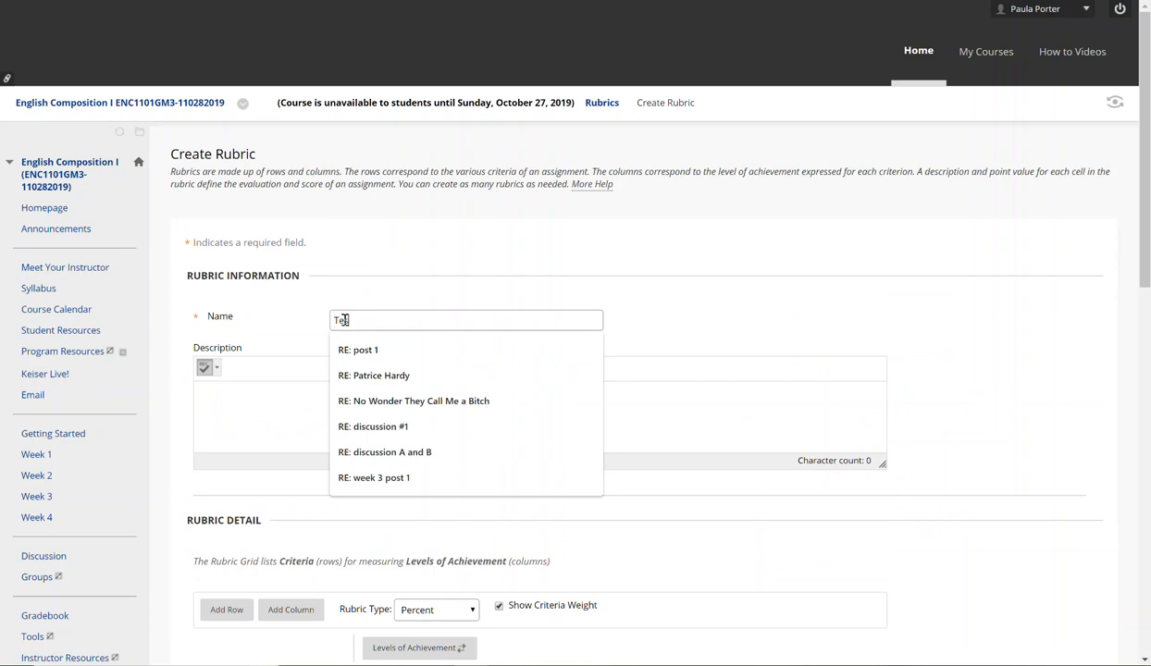
type("st Rubric")
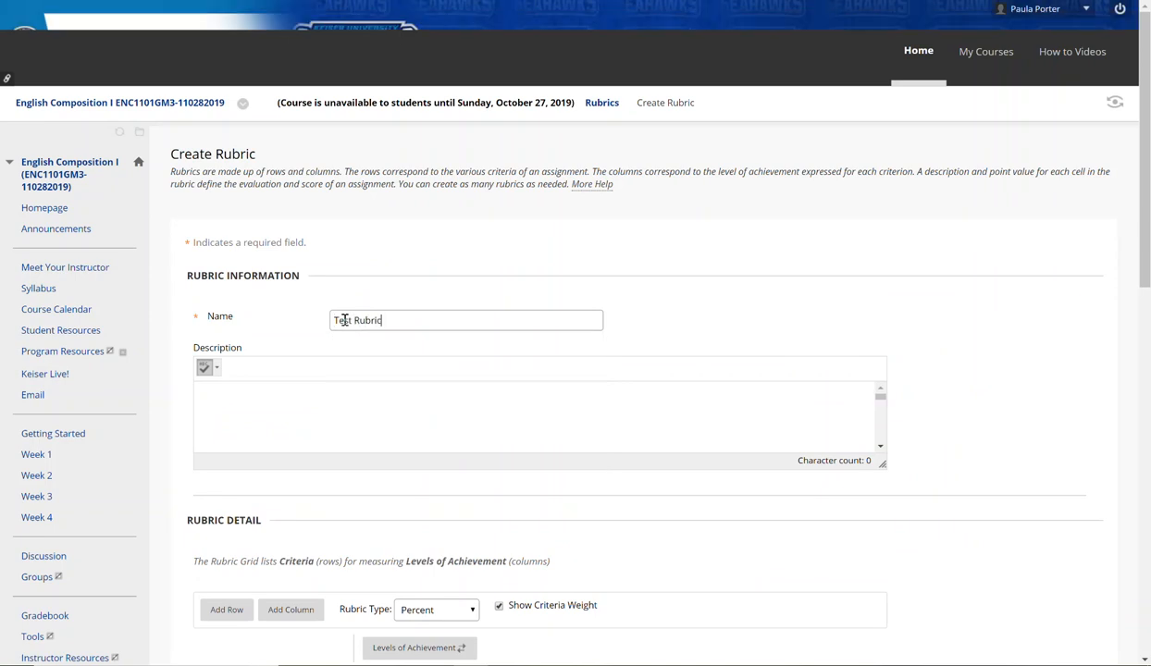
type(" 2019")
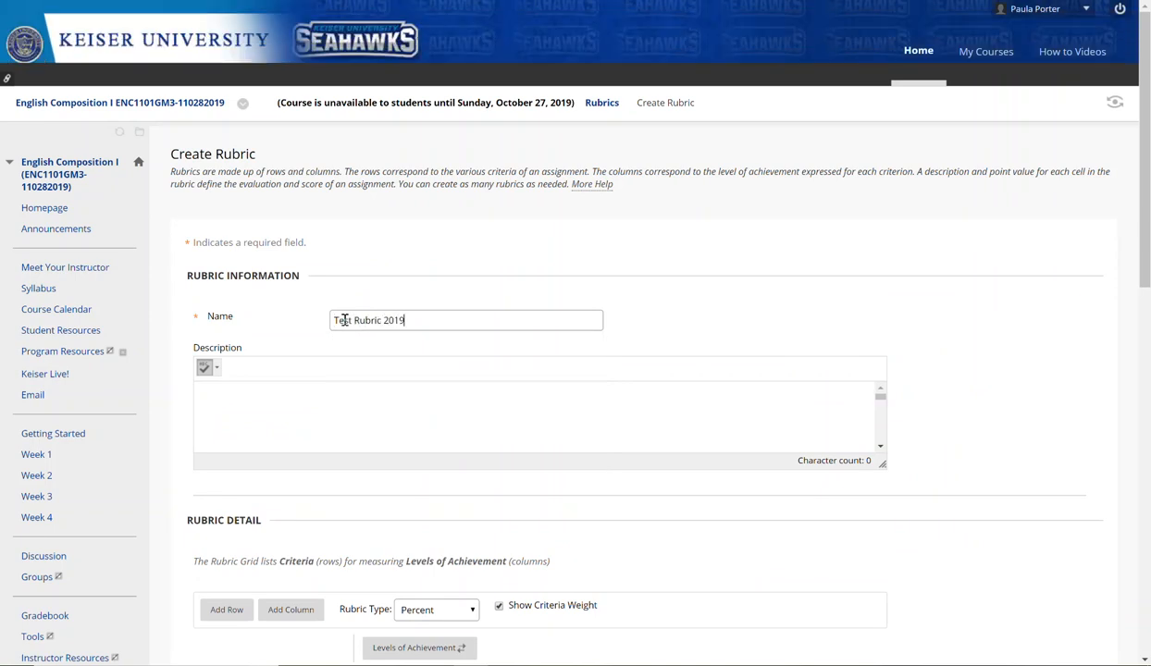
Step: Enter "This is a sample Rubric" as the new rubric's description
left_click(332, 373)
type("This is a sa")
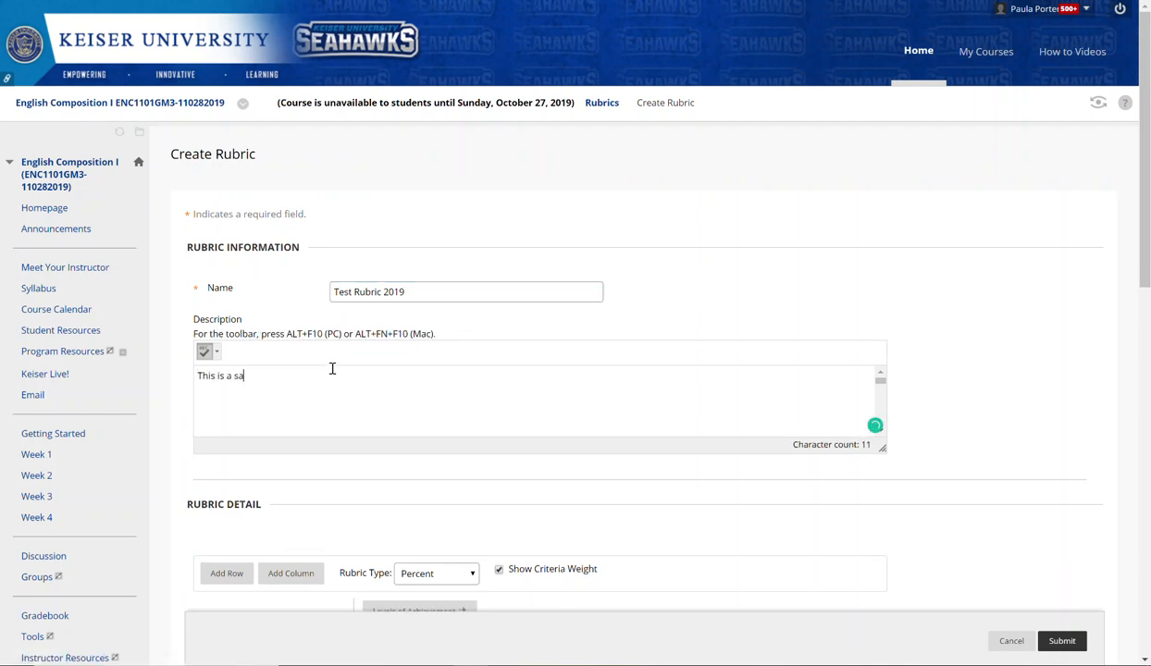
type("mple Rubric")
Step: Change the new rubric's type to Percent Range
scroll(332, 369, "down", 4)
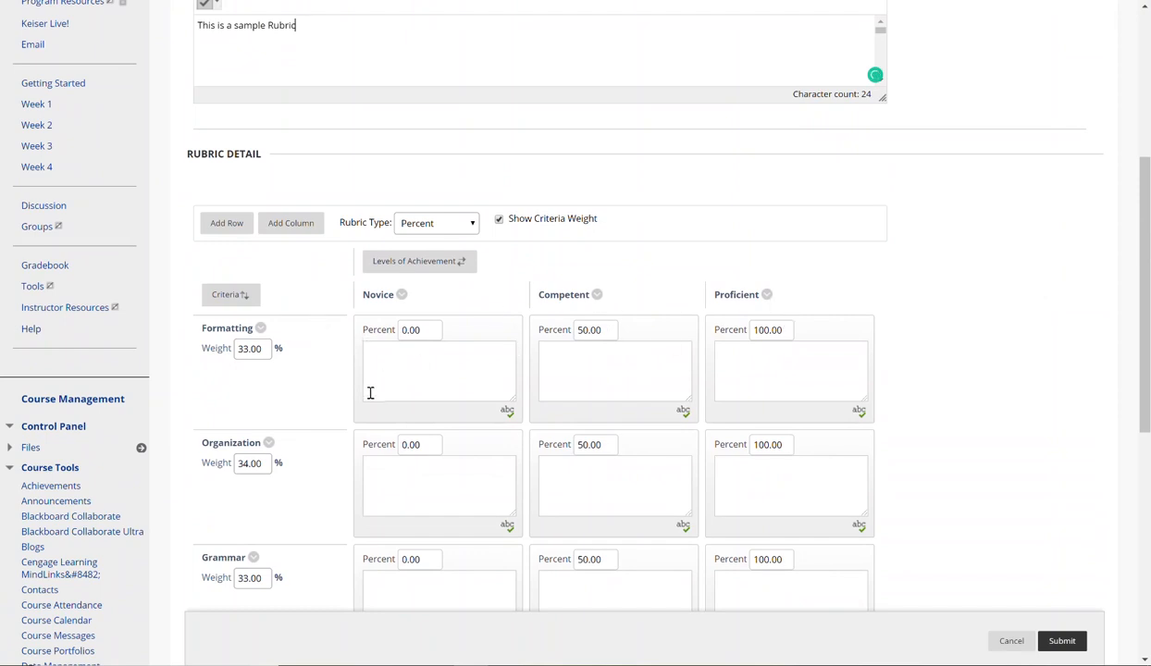
scroll(363, 386, "down", 2)
scroll(338, 389, "down", 1)
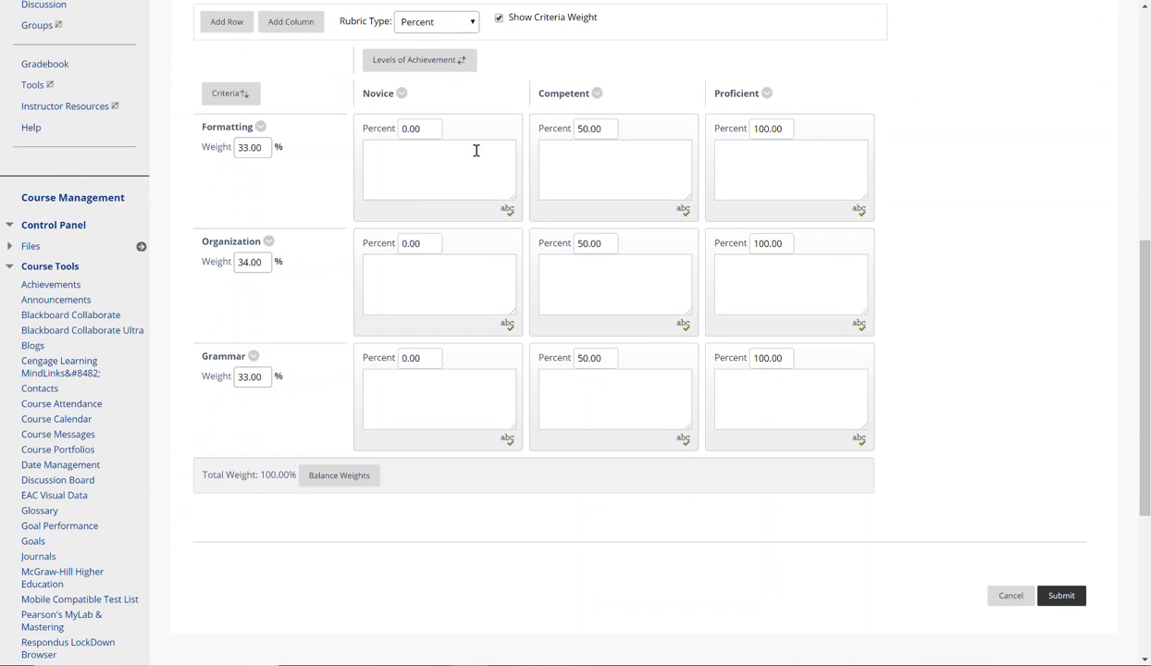
left_click(472, 26)
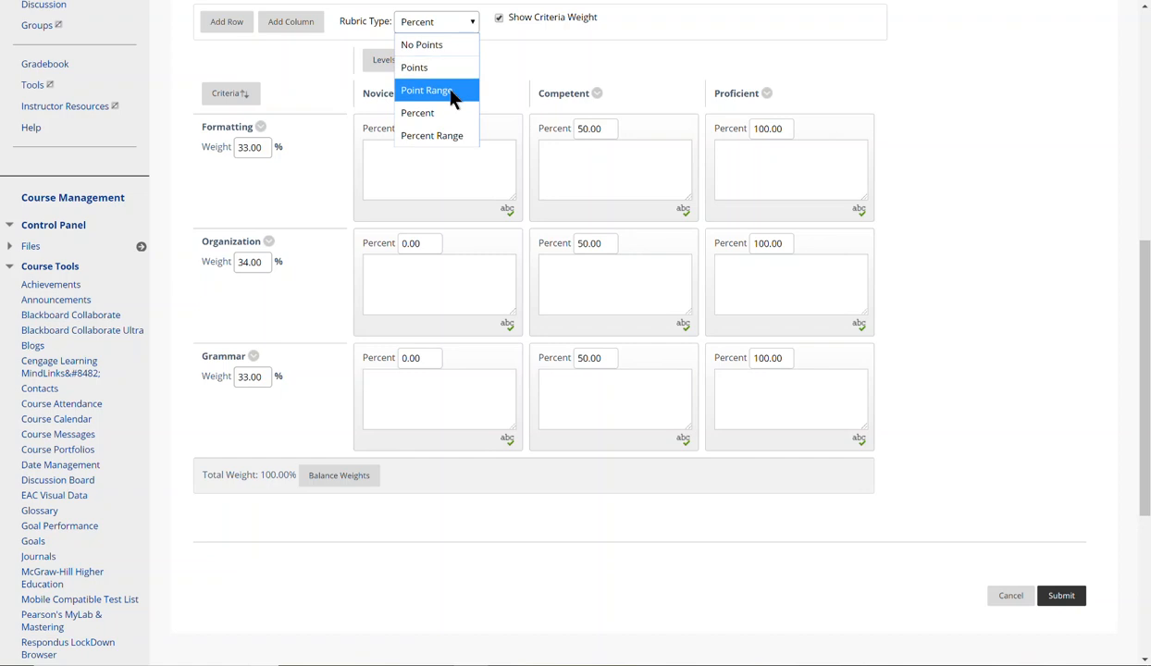
left_click(444, 139)
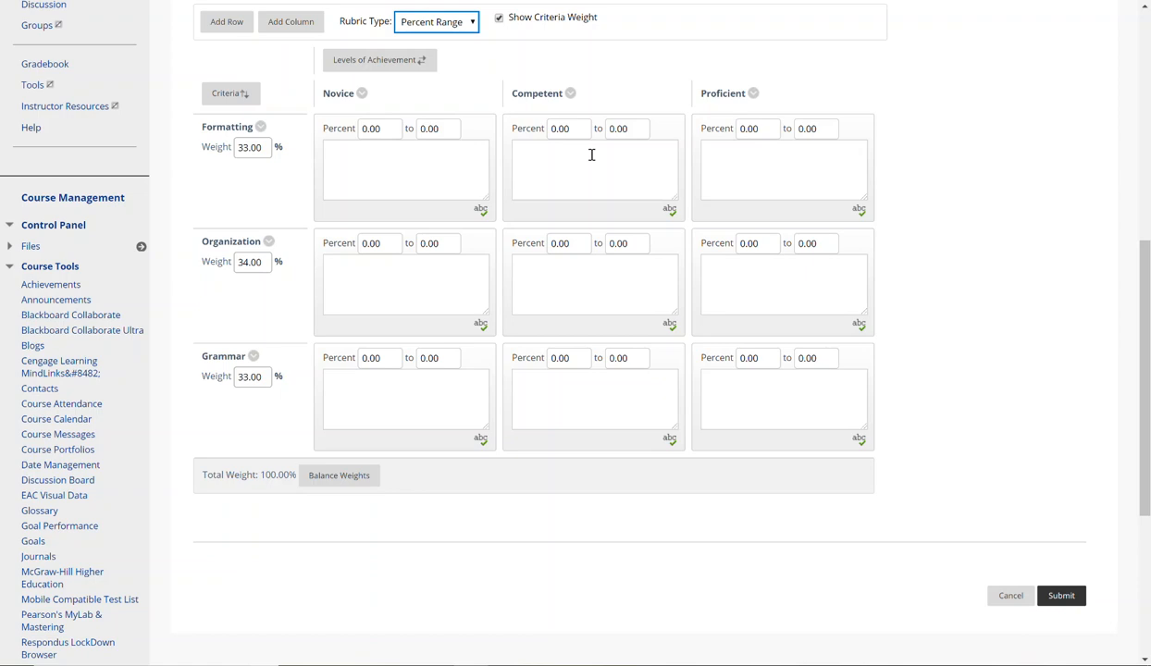
Step: Describe the Novice level of Formatting as "Failed to use the APA template provided. Missing references, margins, indents incorrect"
left_click(347, 161)
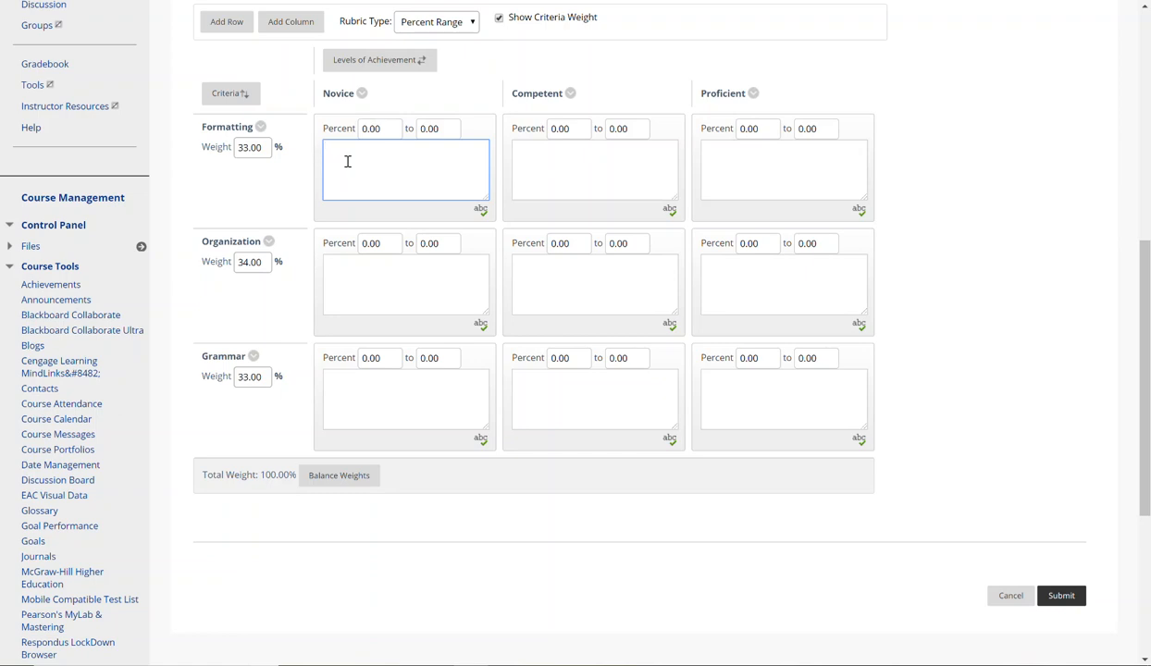
type("Failed to use the AP")
type("A template pr")
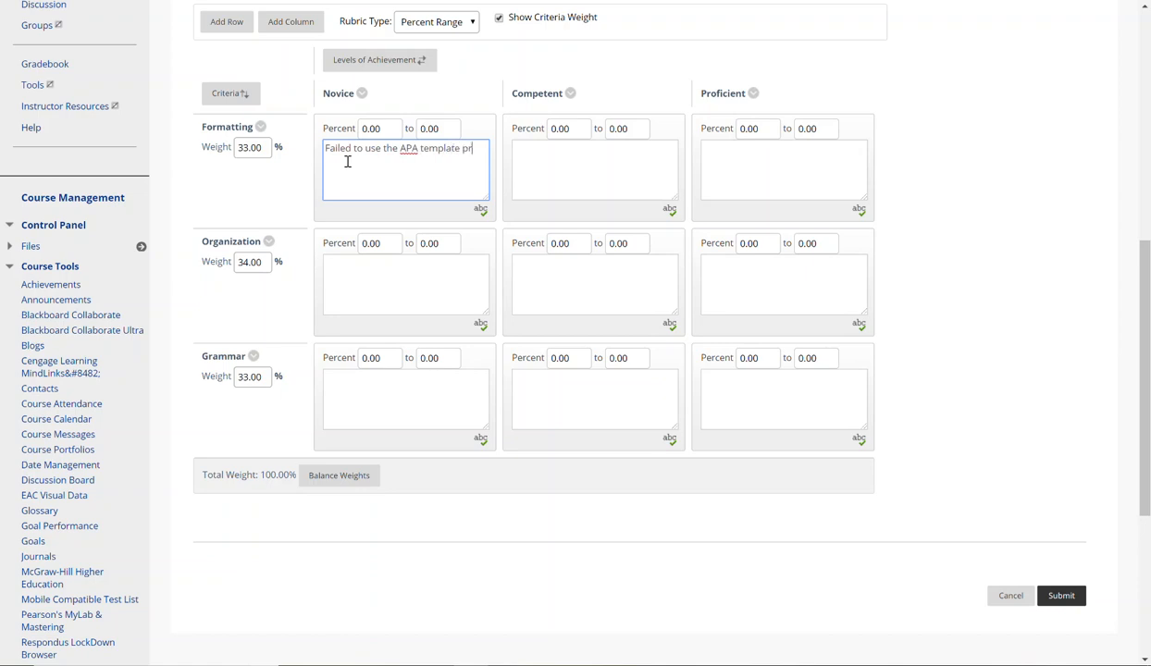
type("ovided. Missing reference")
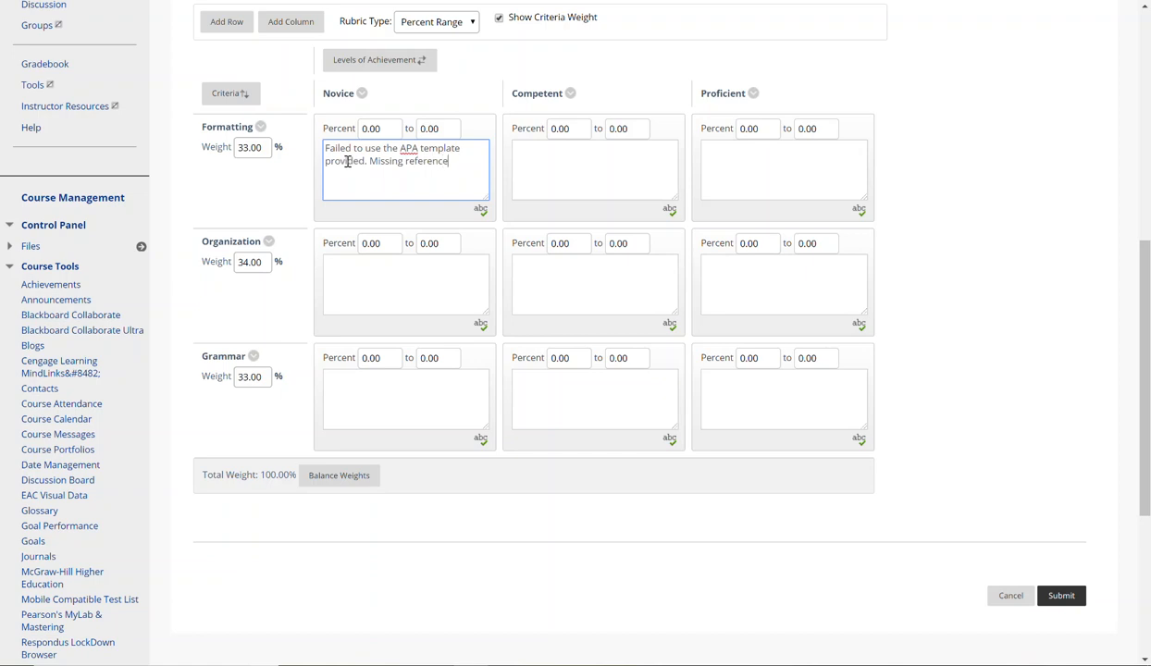
type("s, margins, indents incorrect")
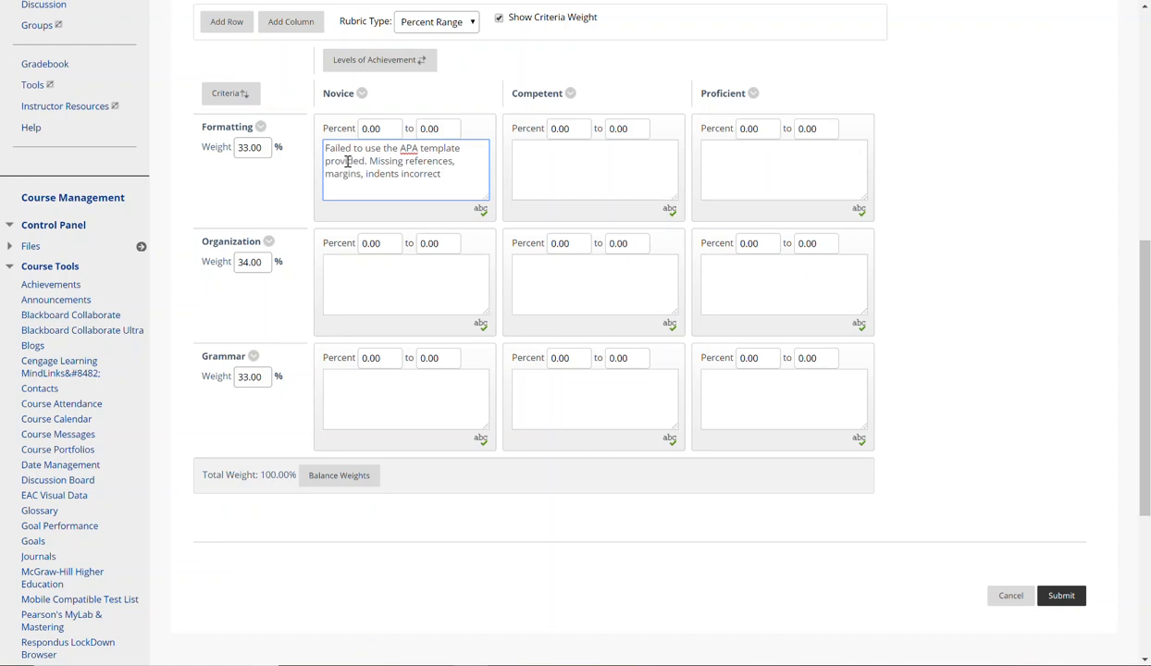
Step: Reorder the rubric's levels of achievement to Proficient, Competent, Novice
left_click(422, 67)
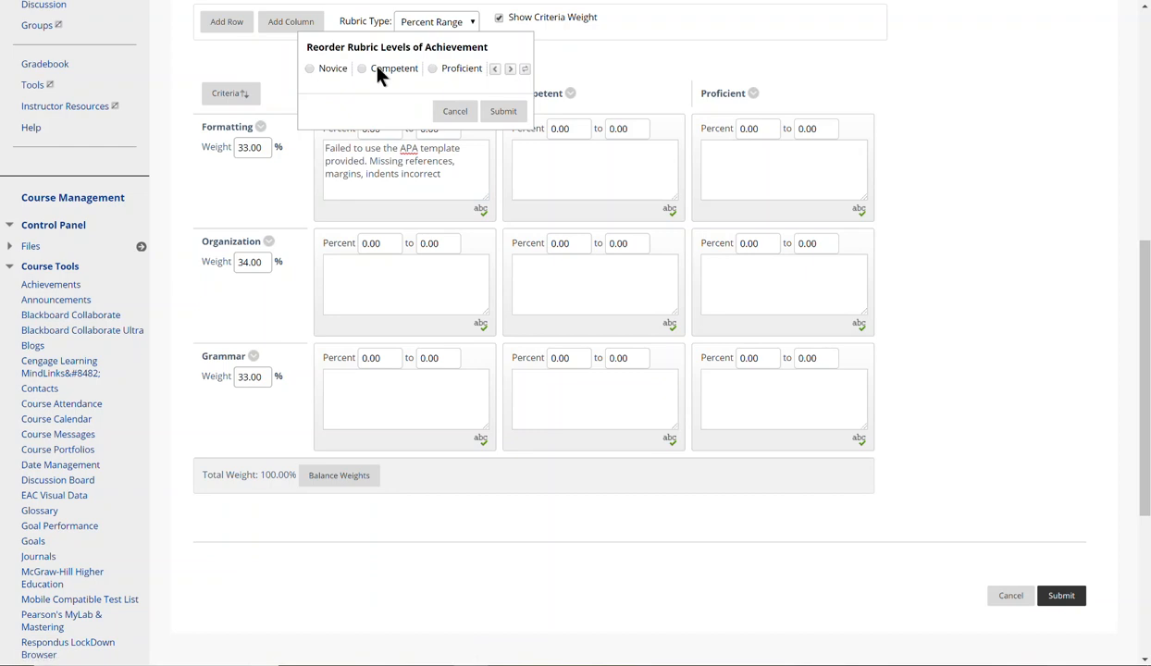
left_click(432, 69)
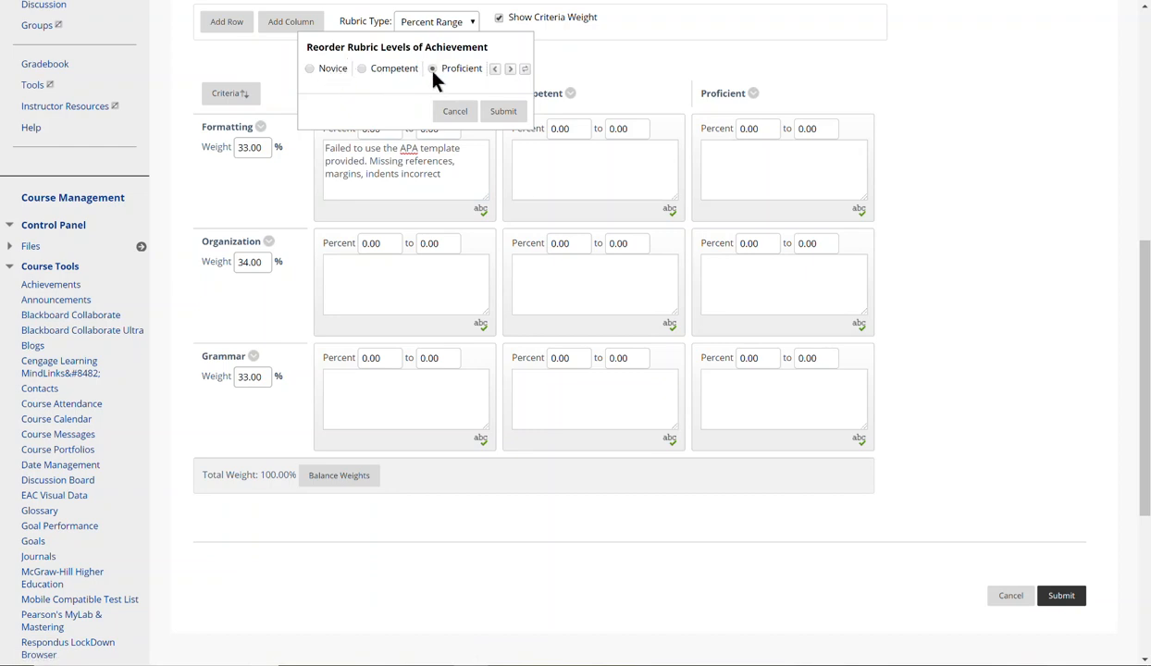
left_click(497, 70)
left_click(497, 70)
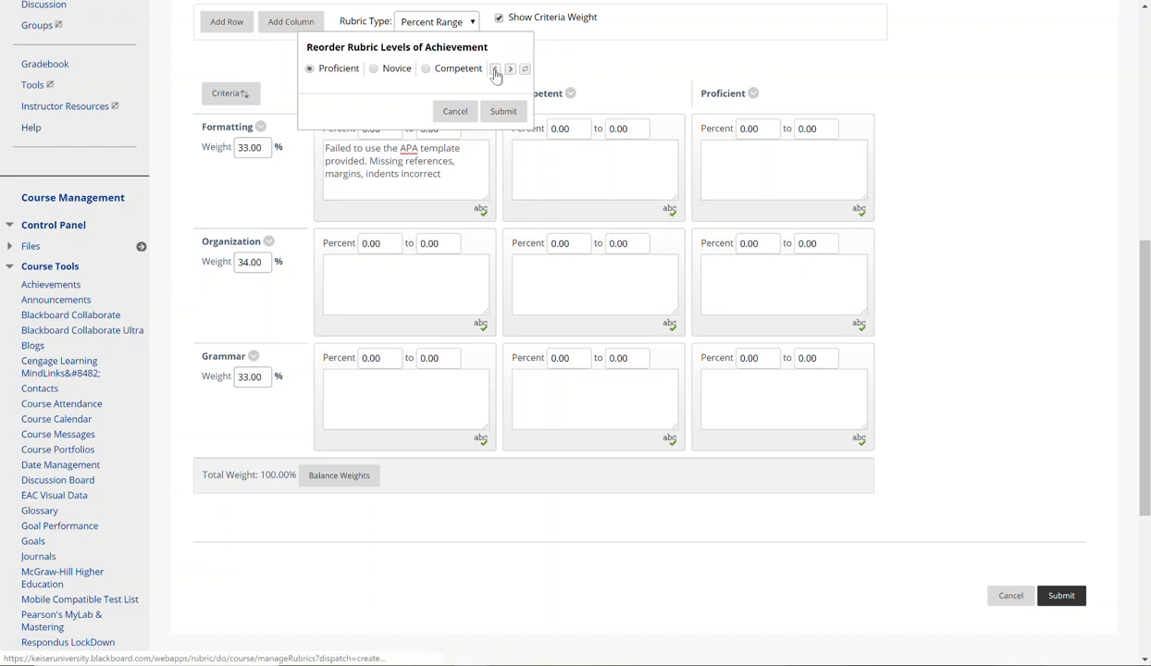
left_click(374, 70)
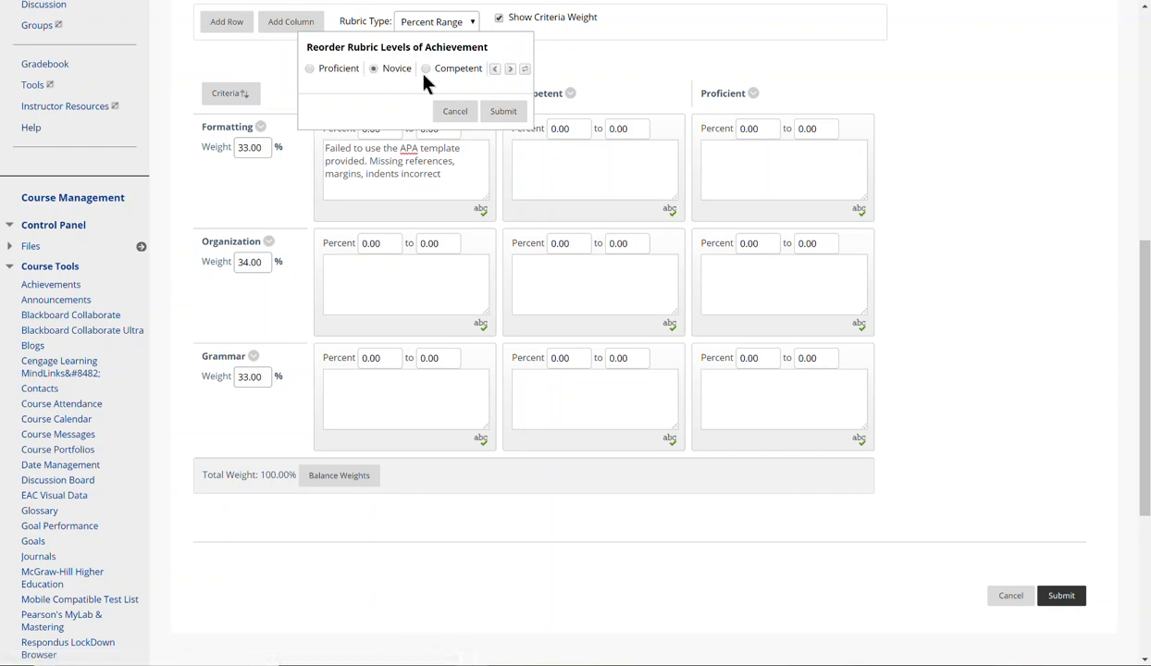
left_click(510, 69)
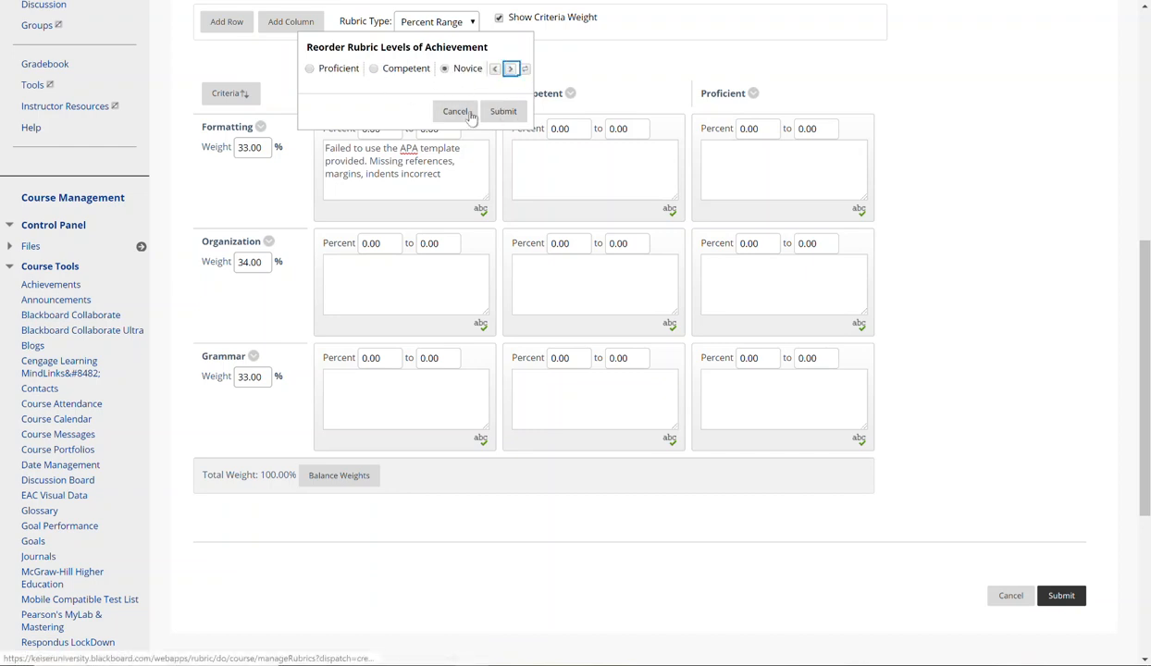
left_click(500, 112)
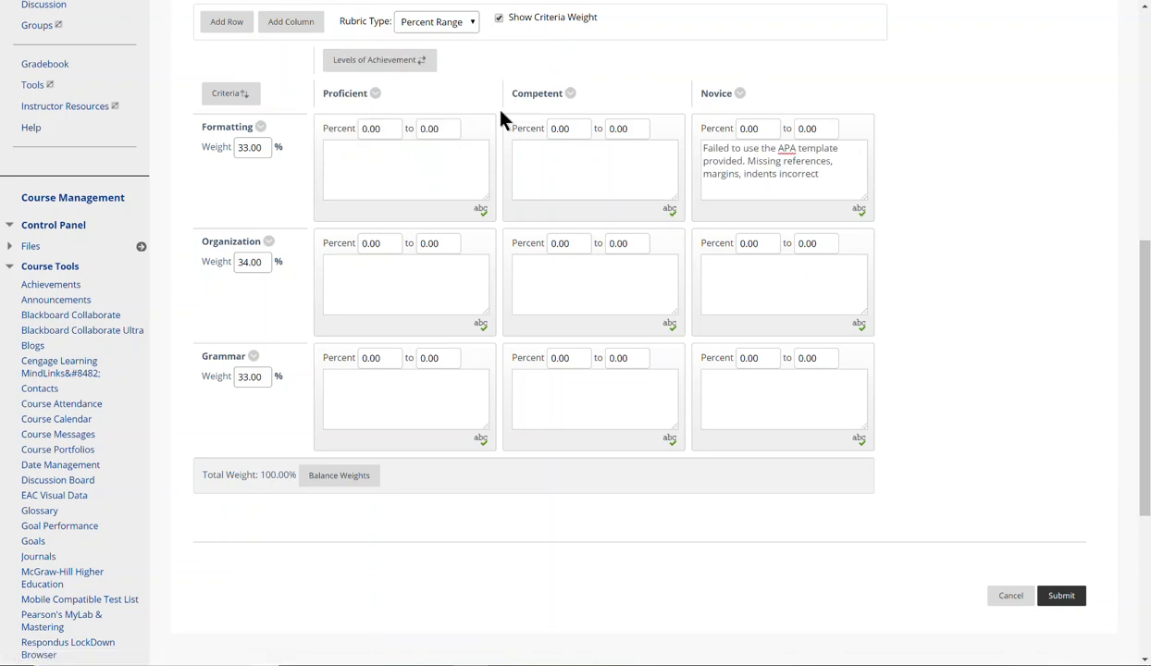
Step: Add a fourth achievement-level column and a fourth criteria row to the rubric grid
left_click(288, 22)
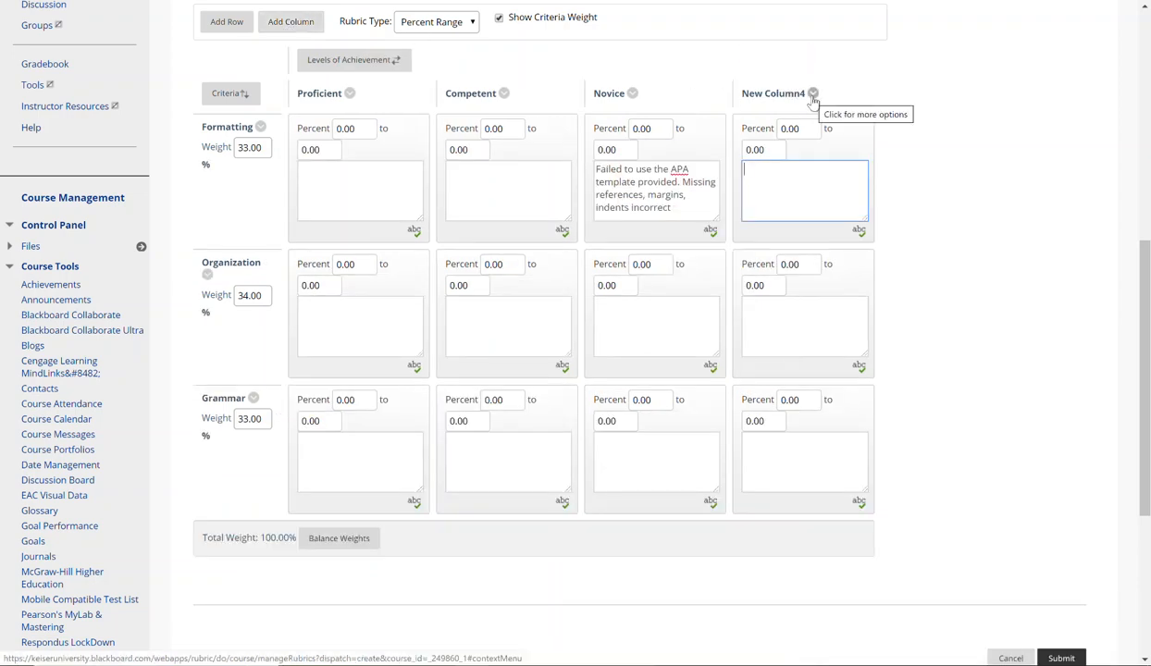
left_click(228, 23)
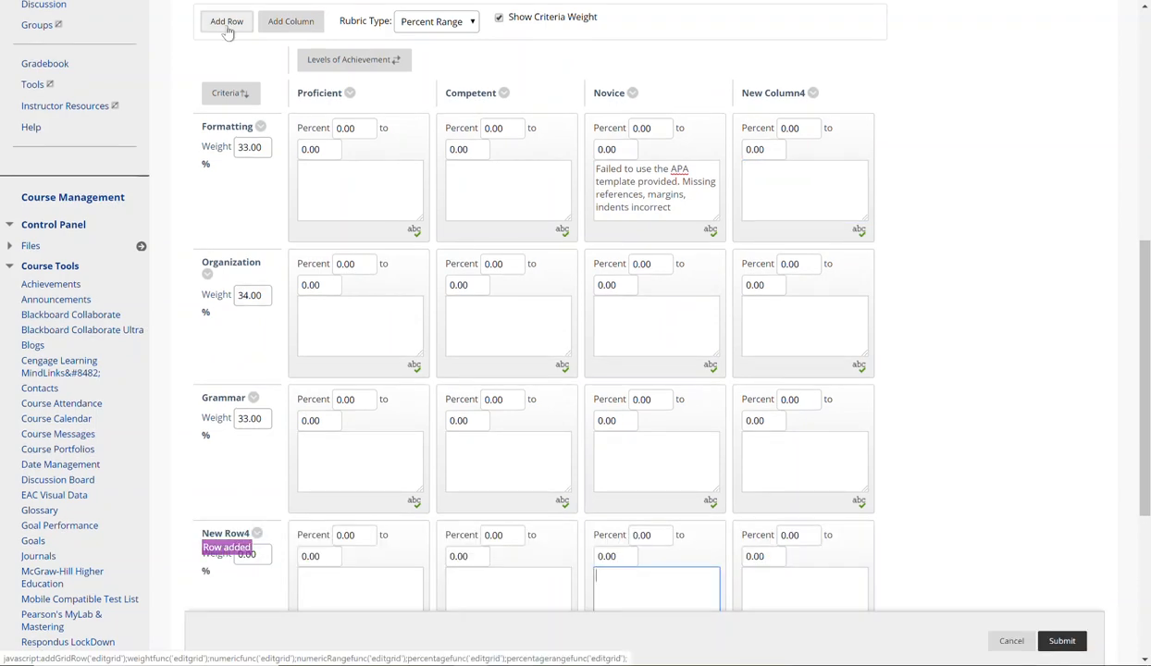